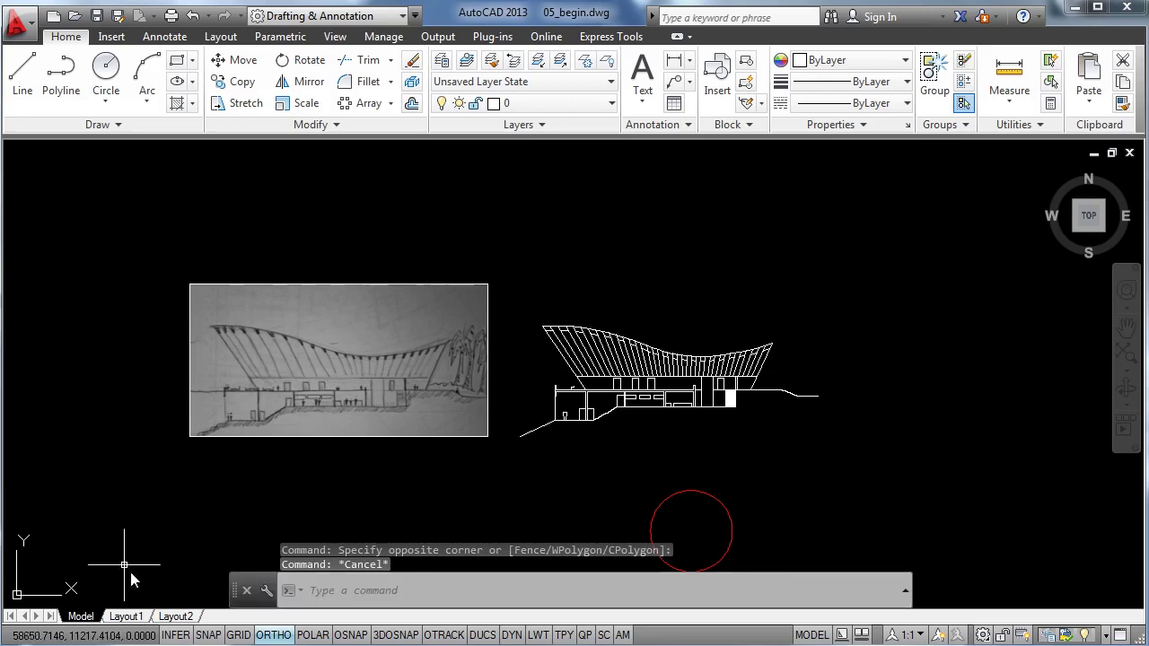
Open Layout1's page setup for modification and set the printer/plotter to DWG To PDF.pc3
left_click(128, 617)
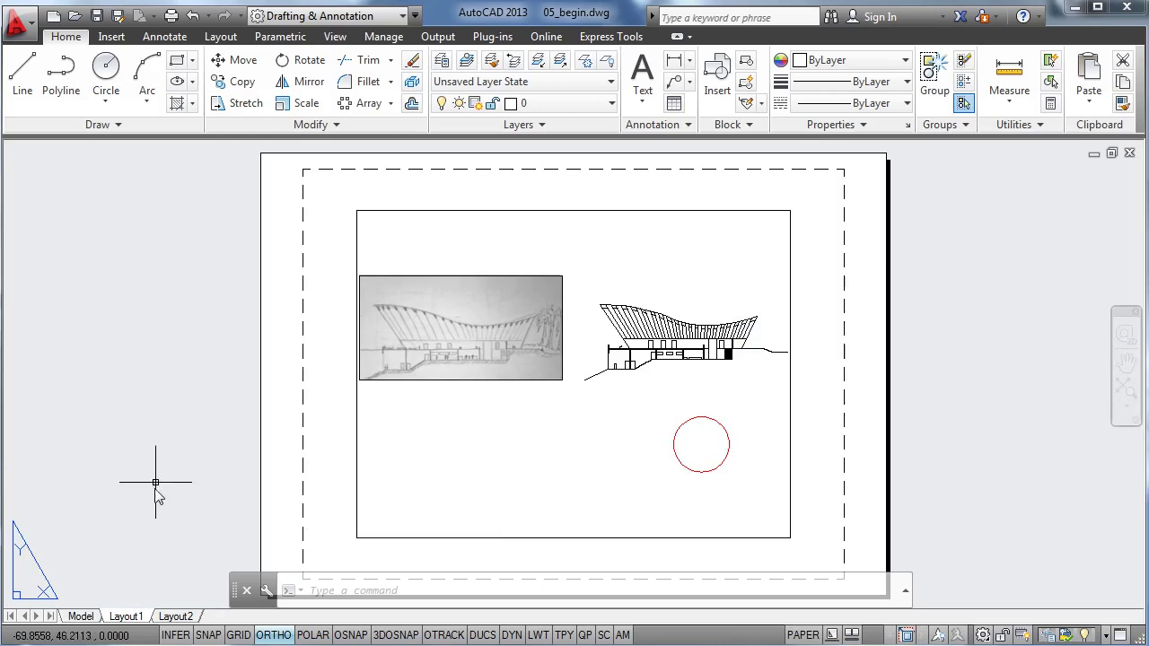
right_click(127, 618)
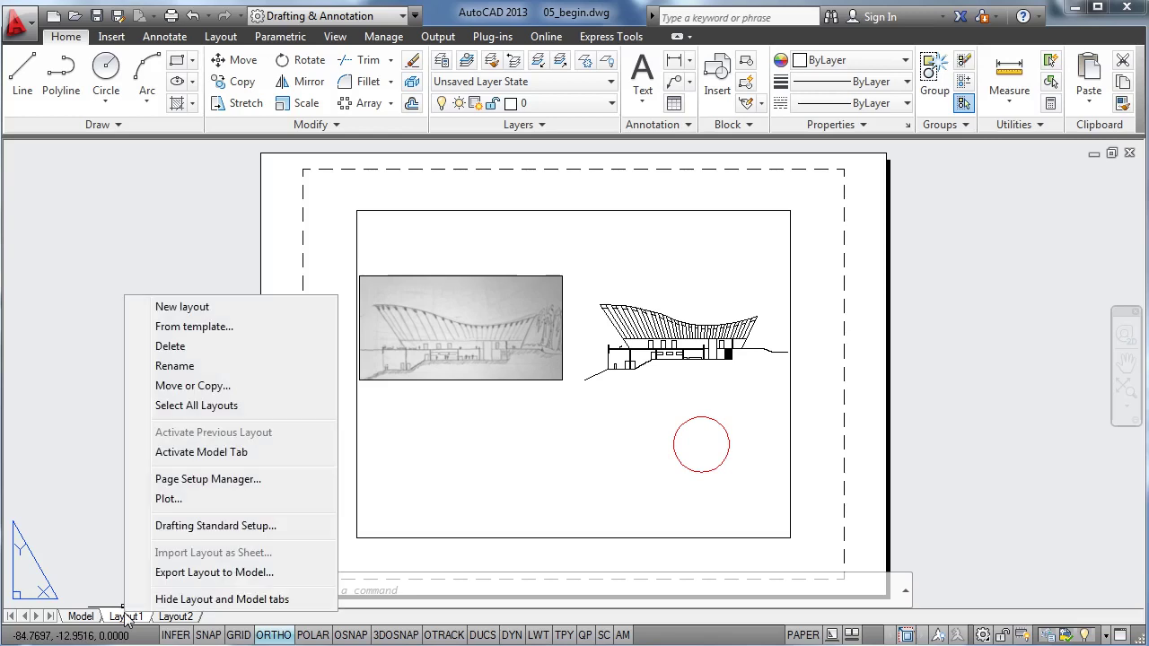
left_click(164, 486)
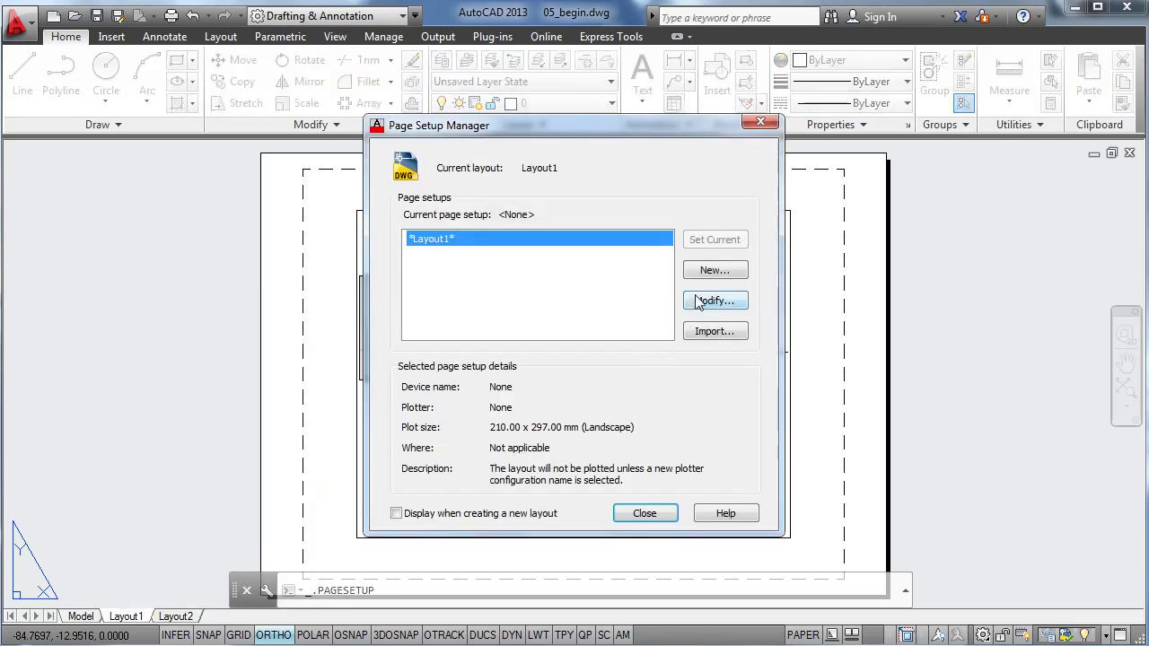
left_click(699, 301)
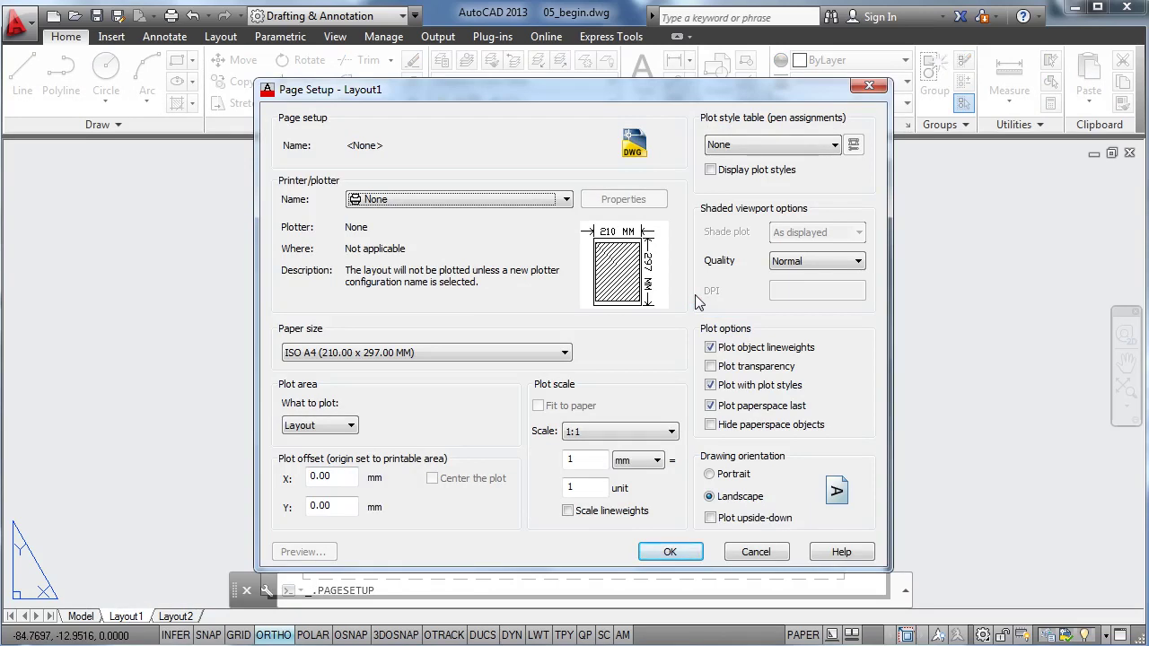
left_click(565, 201)
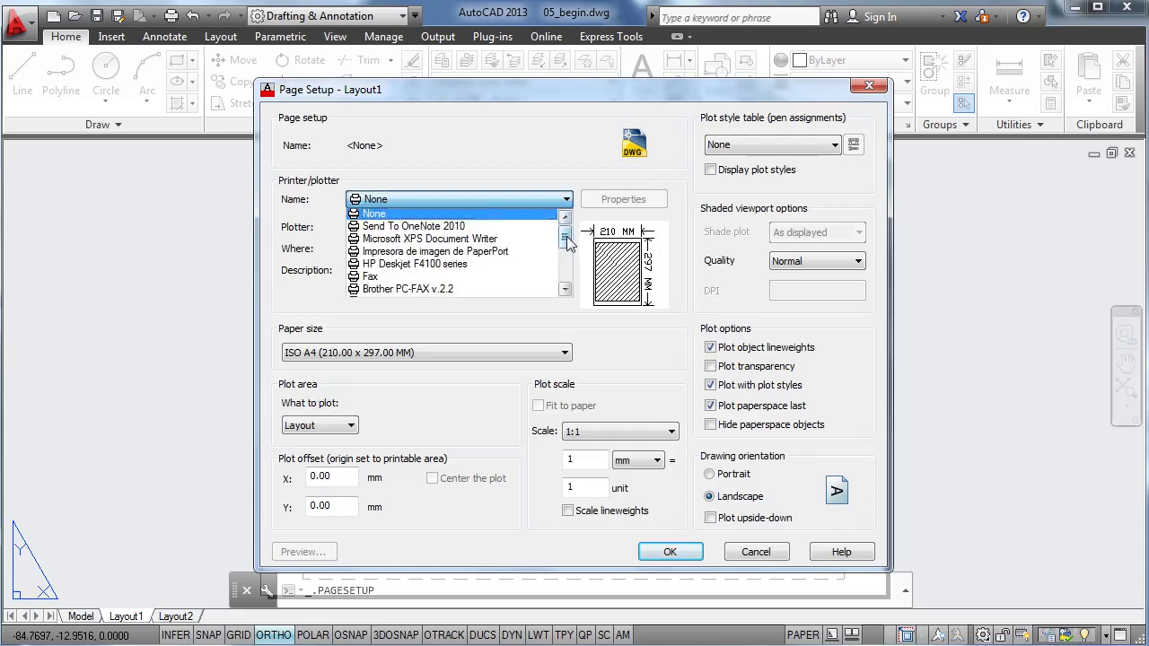
left_click_drag(566, 238, 566, 260)
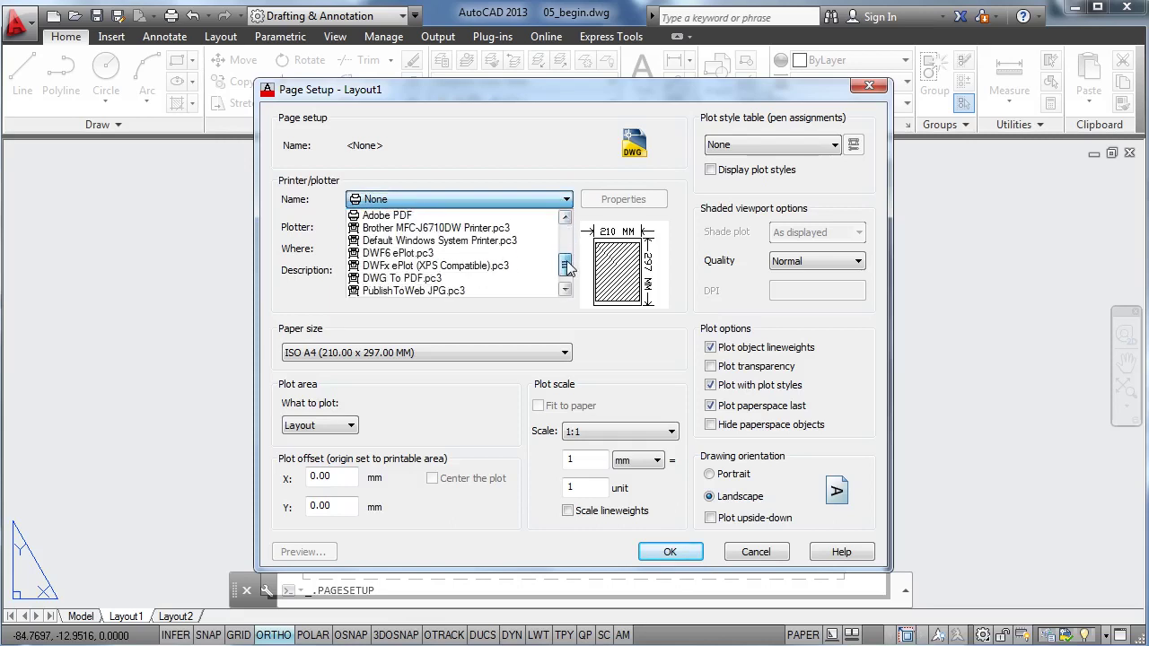
left_click(426, 279)
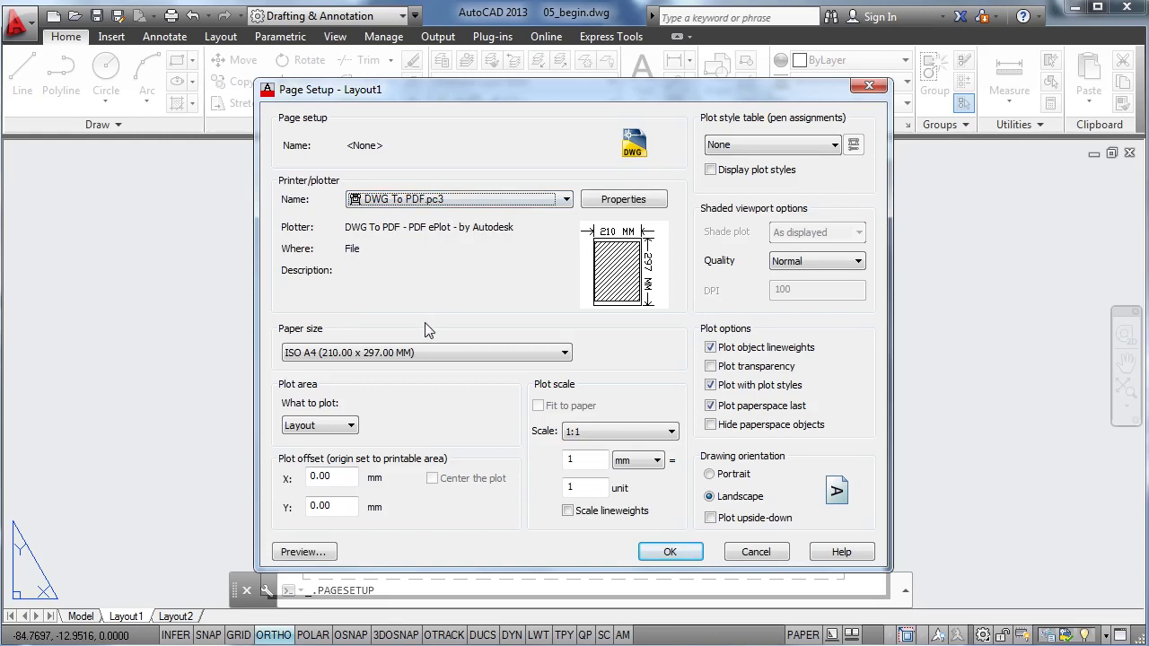
Set the page setup's paper size to ISO A3 (420.00 x 297.00 MM)
left_click(429, 352)
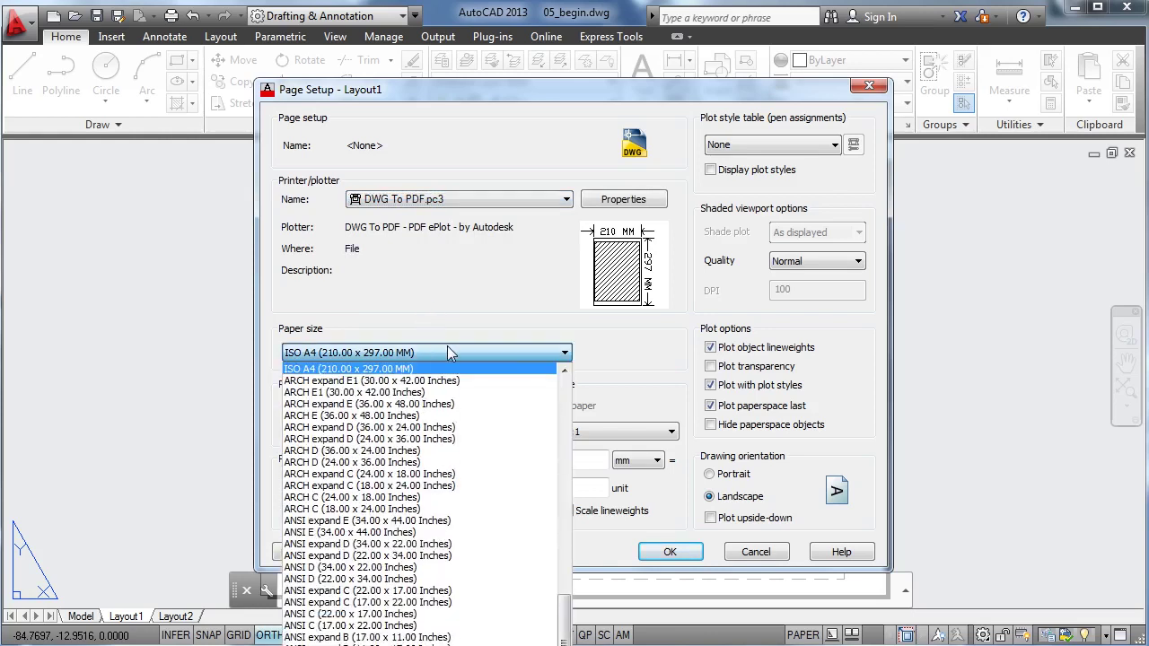
left_click(565, 370)
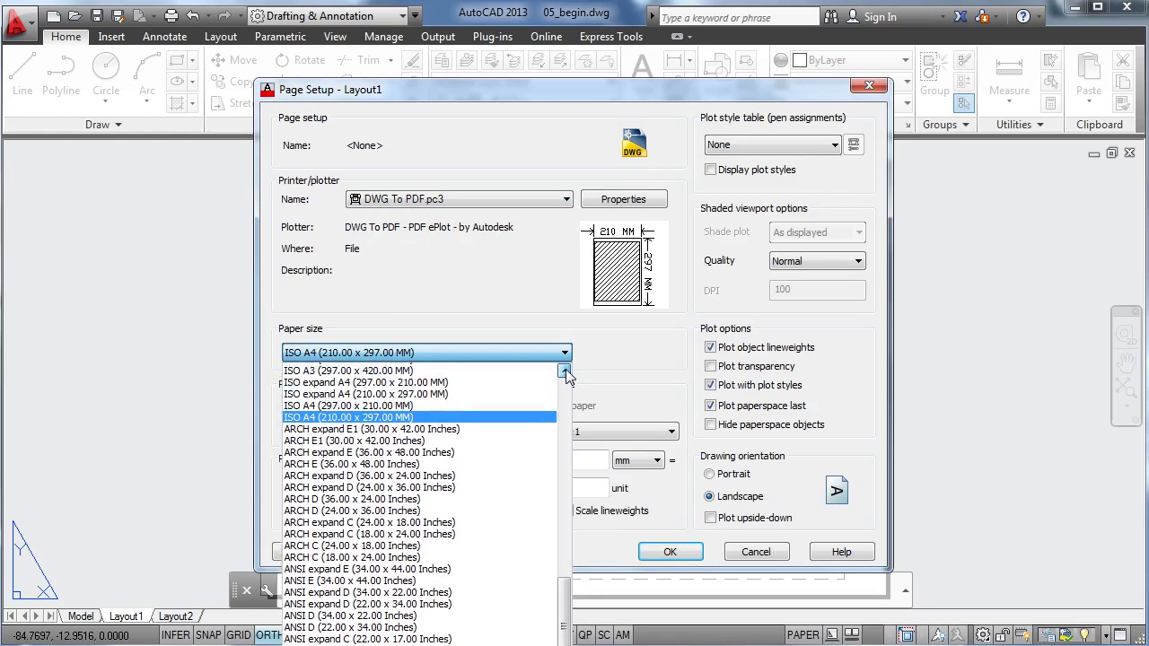
left_click(565, 371)
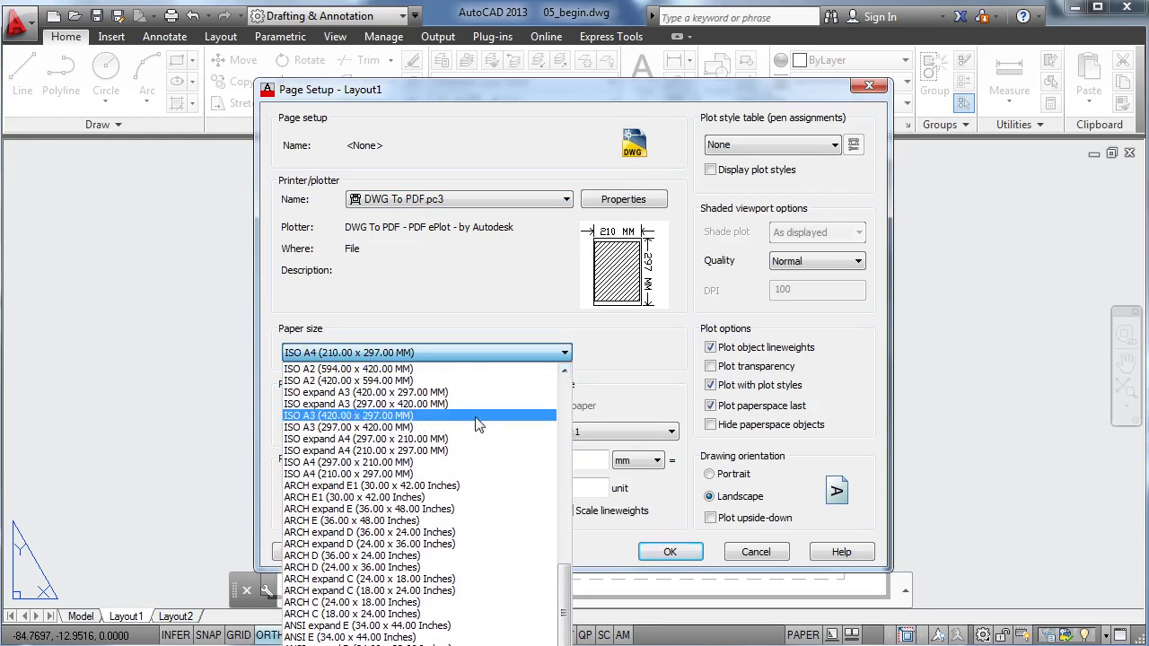
left_click(479, 416)
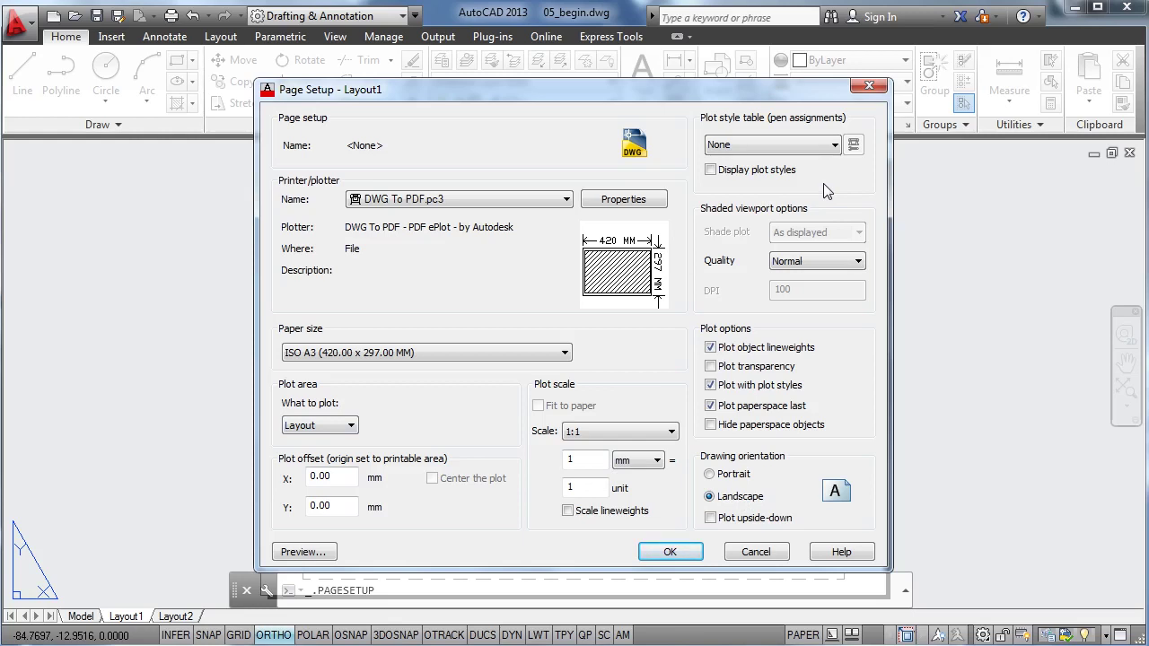
Assign the monochrome.ctb plot style table to Layout1 and accept the page setup
left_click(833, 144)
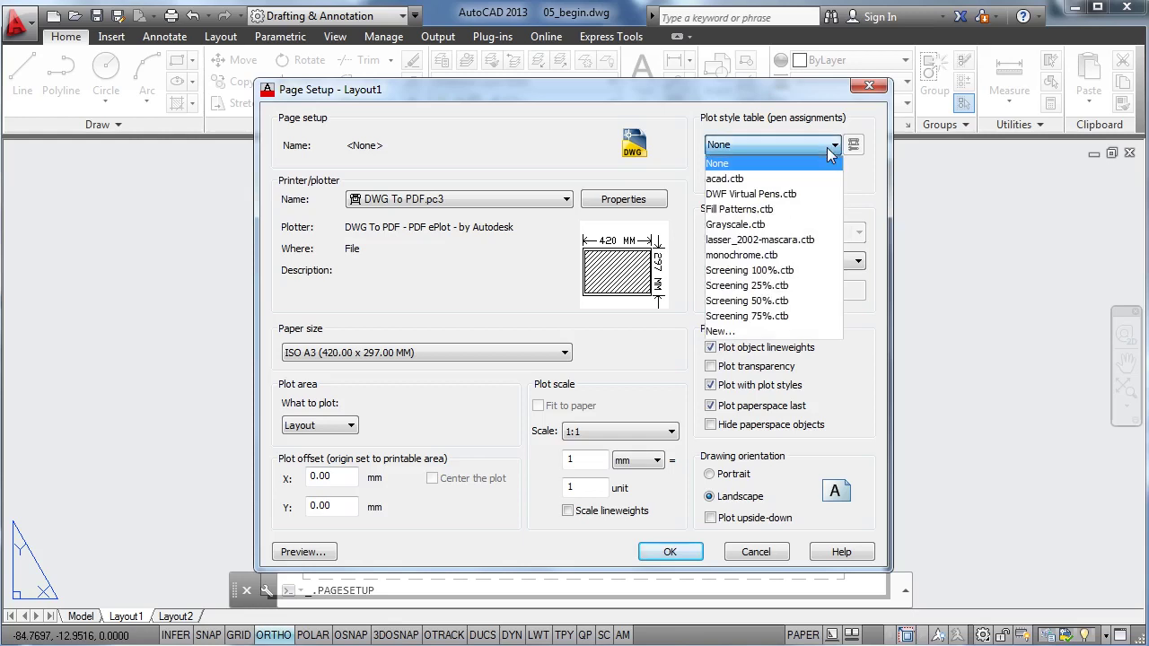
left_click(719, 259)
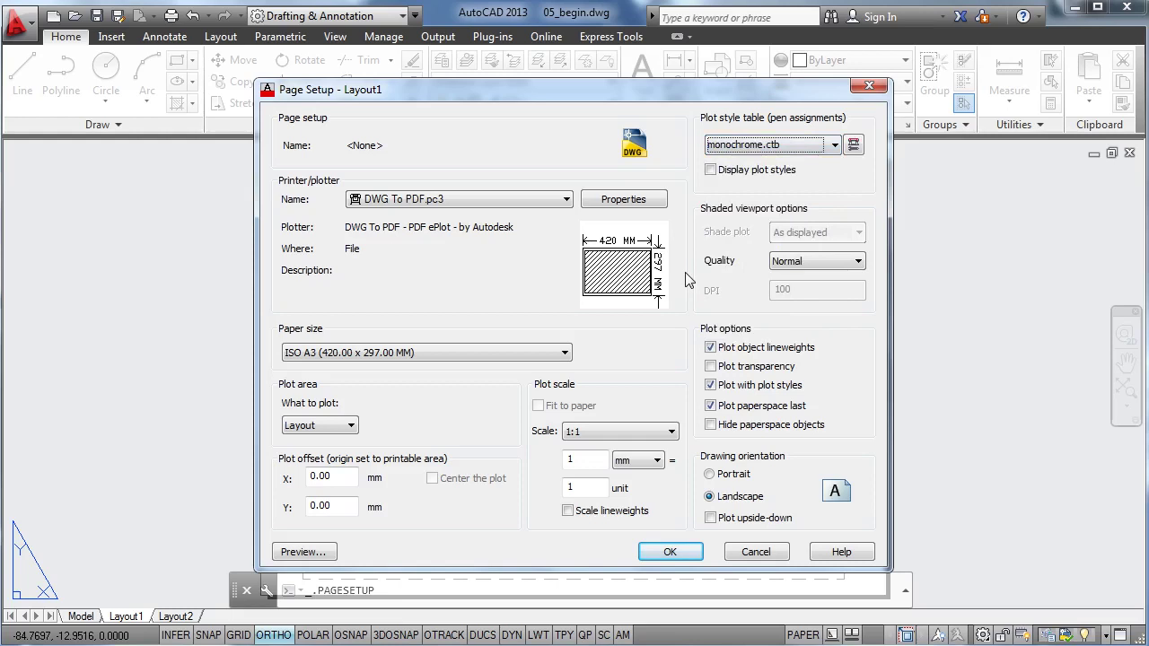
left_click(679, 553)
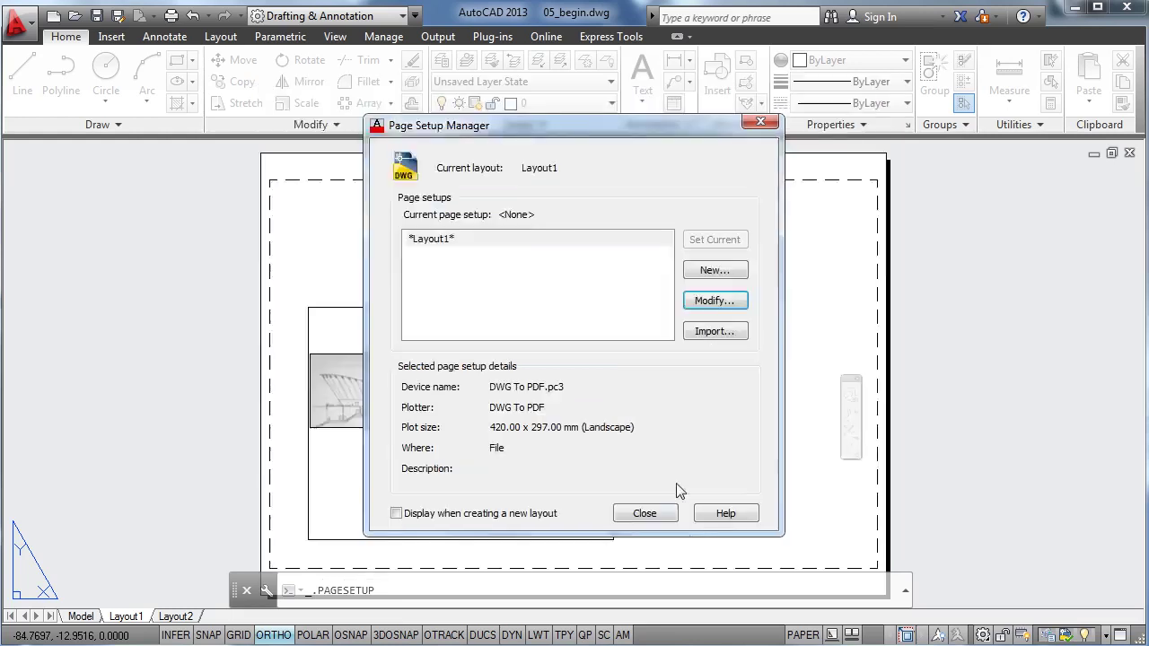
left_click(654, 513)
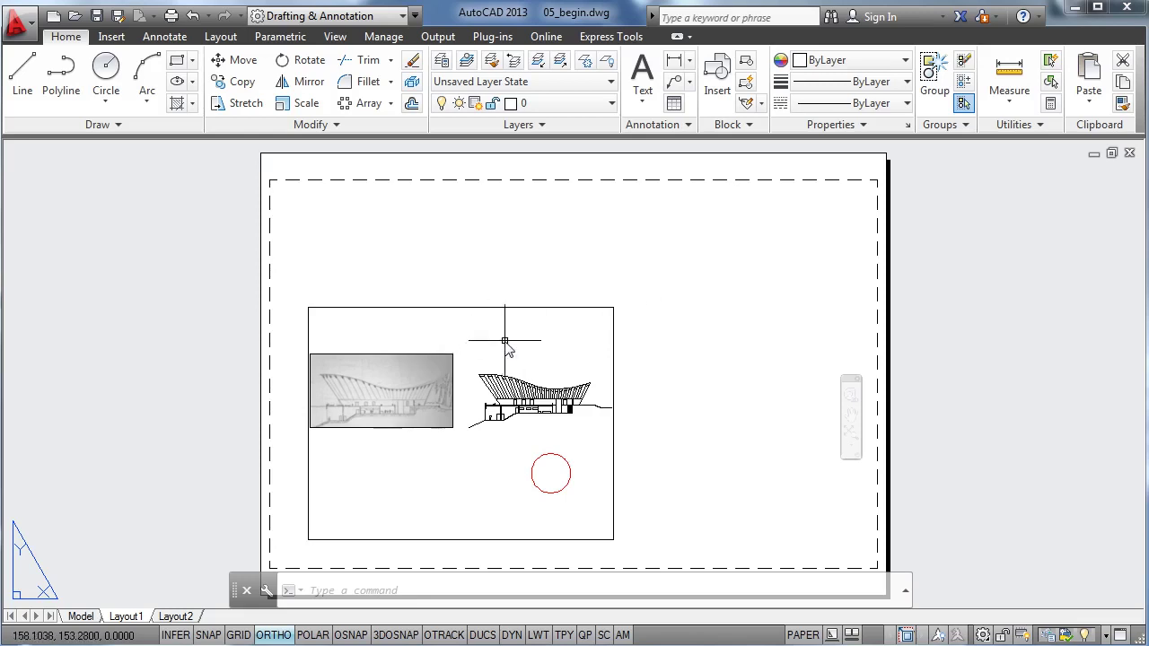
Move the viewport horizontally to the right on the sheet with the Move command
left_click(539, 273)
left_click(512, 330)
type("m")
key("Return")
left_click(499, 240)
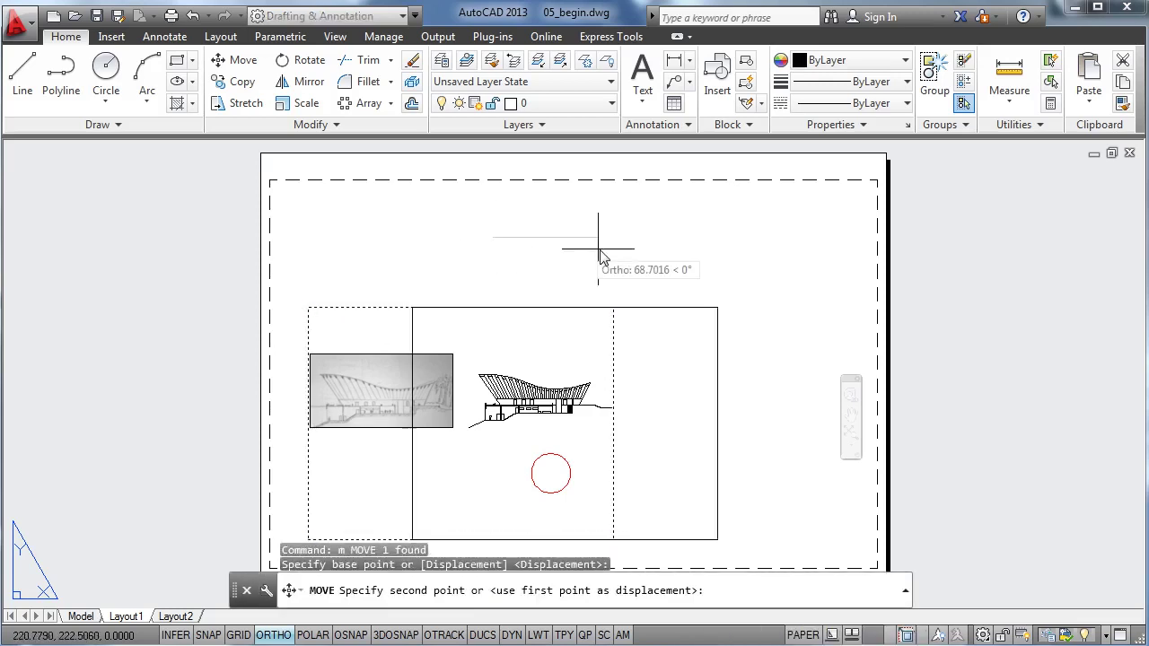
left_click(637, 257)
Enlarge the viewport to about 319 by 209 mm by stretching its right, left and top edges outward
left_click(680, 257)
left_click(687, 333)
left_click(753, 308)
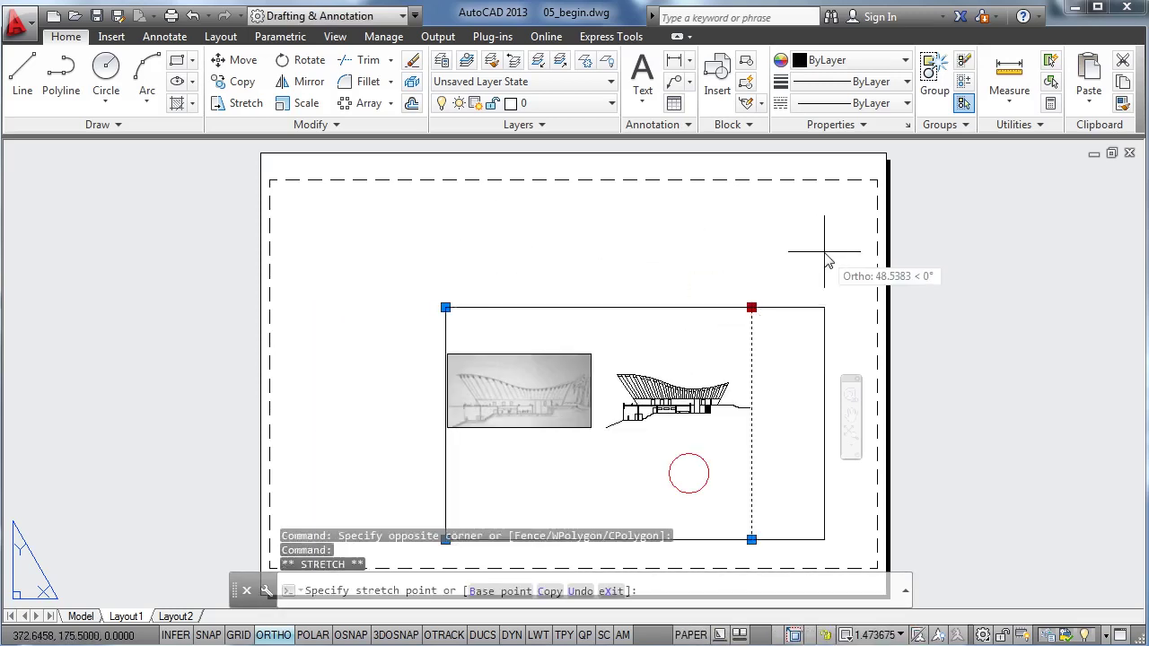
left_click(827, 256)
left_click(445, 308)
left_click(353, 308)
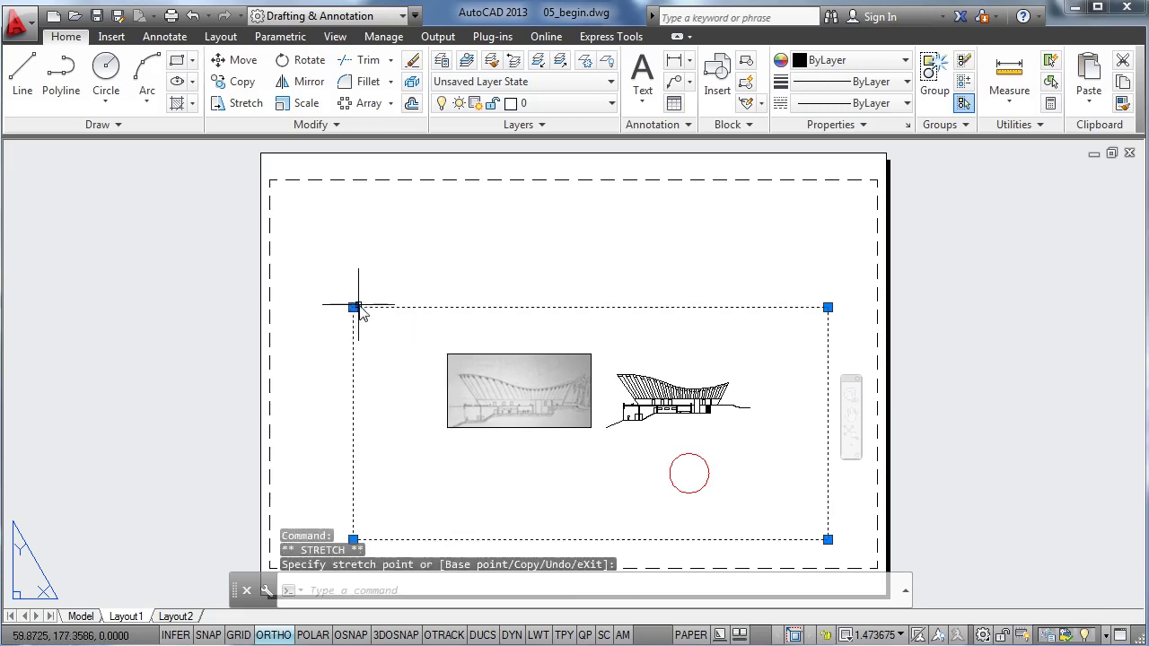
left_click(354, 308)
left_click(352, 229)
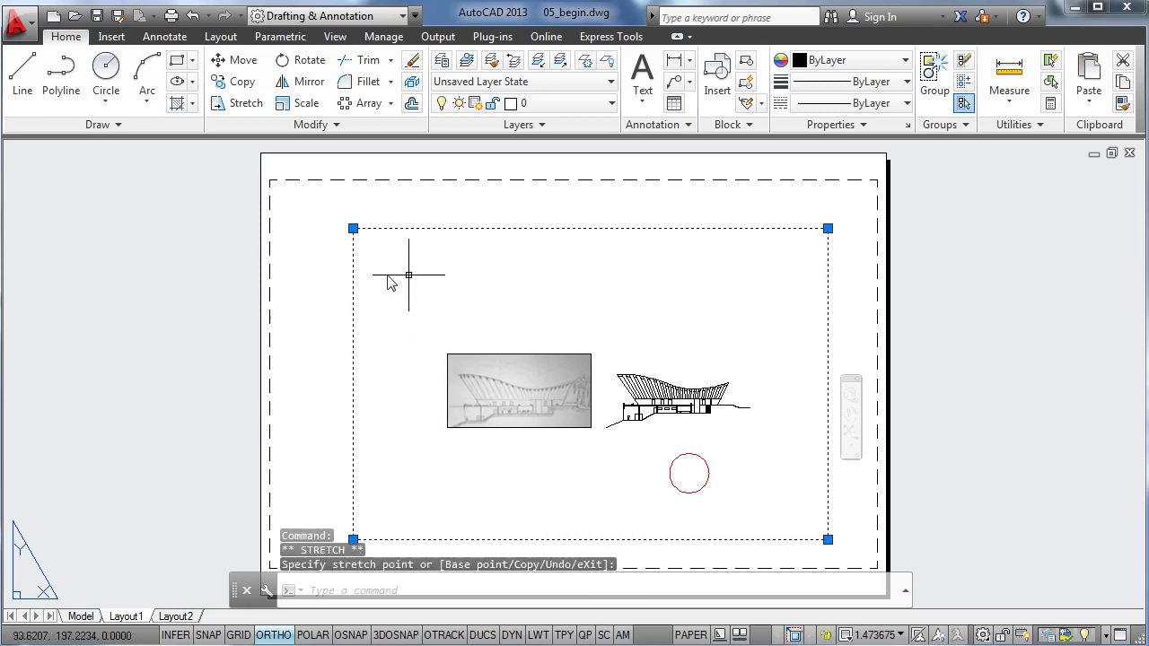
Activate the viewport, enlarge and recentre its view on the building's line drawing, and return to paper space
left_click(469, 296)
double_click(468, 302)
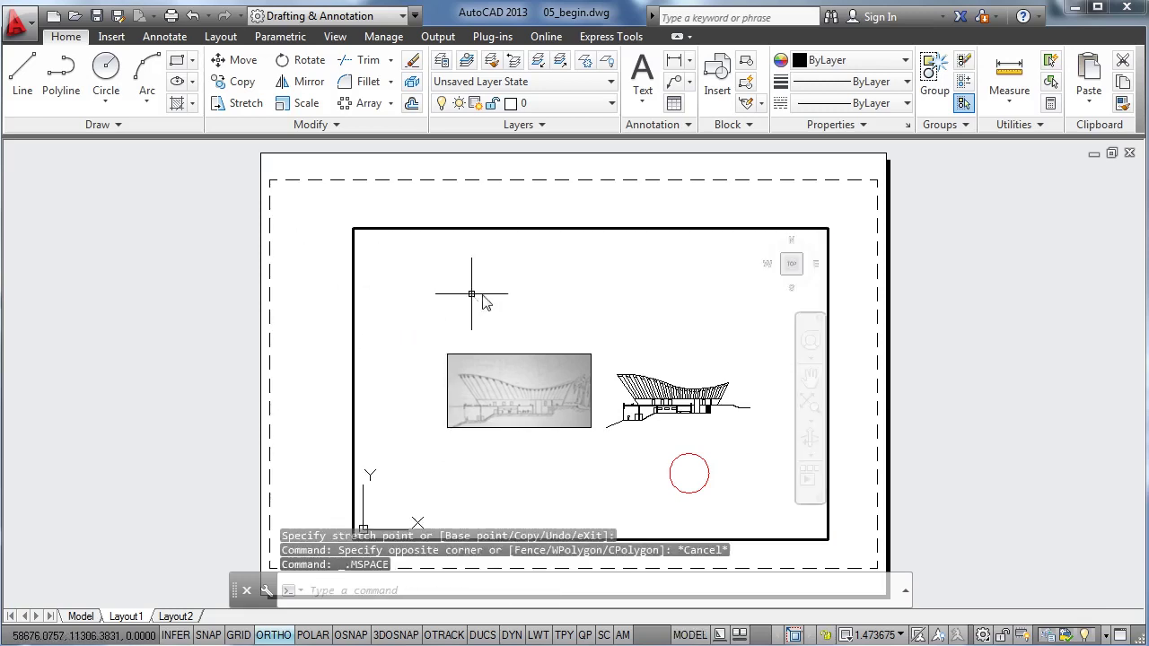
mouse_move(626, 308)
left_mouse_down()
mouse_move(487, 270)
mouse_move(526, 308)
mouse_move(507, 312)
mouse_move(607, 321)
mouse_move(669, 305)
mouse_move(592, 303)
left_mouse_up()
scroll(539, 343, "up", 4)
scroll(539, 344, "down", 2)
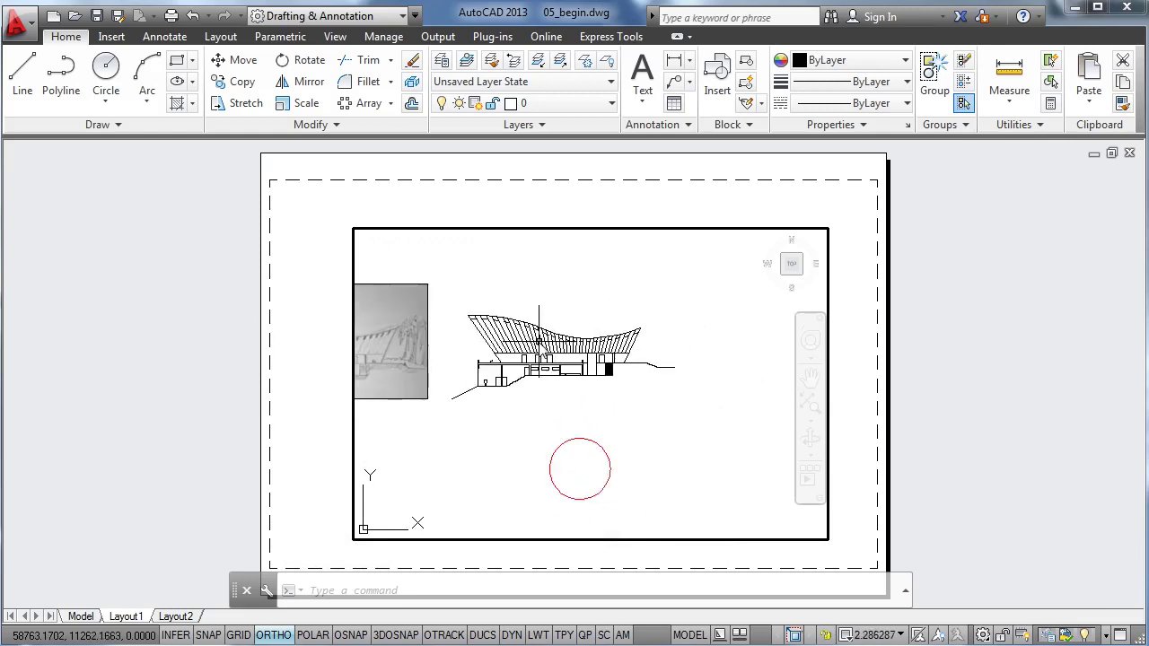
double_click(528, 217)
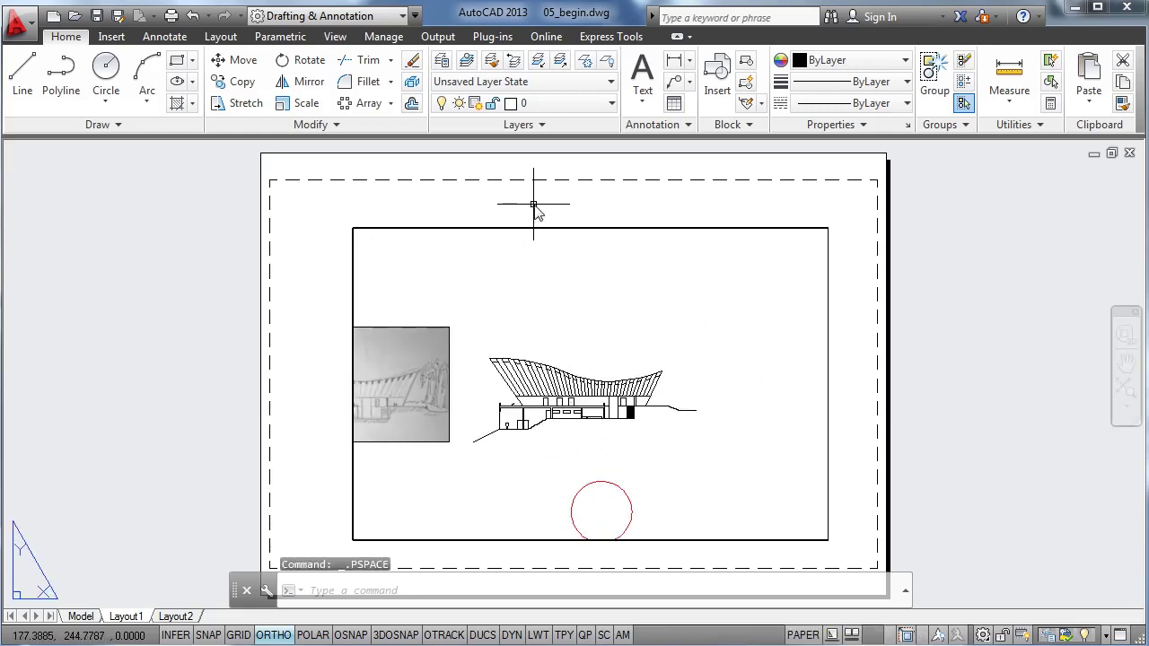
Select the viewport frame and set its custom scale to 5 in its properties
left_click(493, 207)
left_click(455, 213)
left_click(541, 212)
left_click(535, 235)
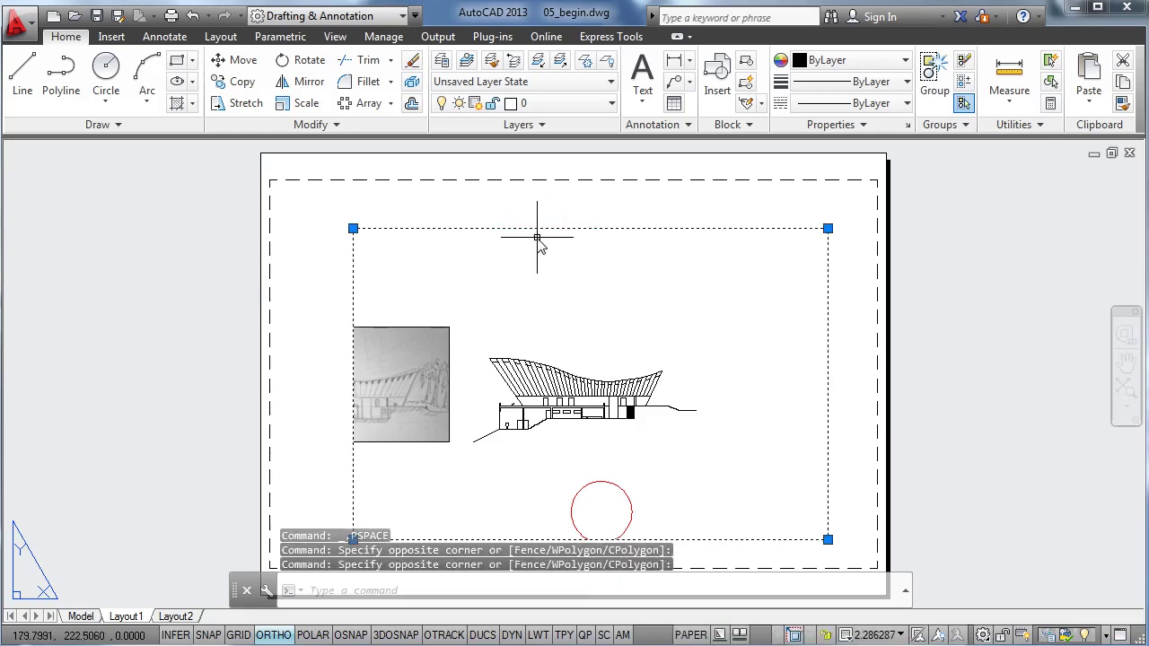
key("ctrl+1")
scroll(67, 282, "down", 3)
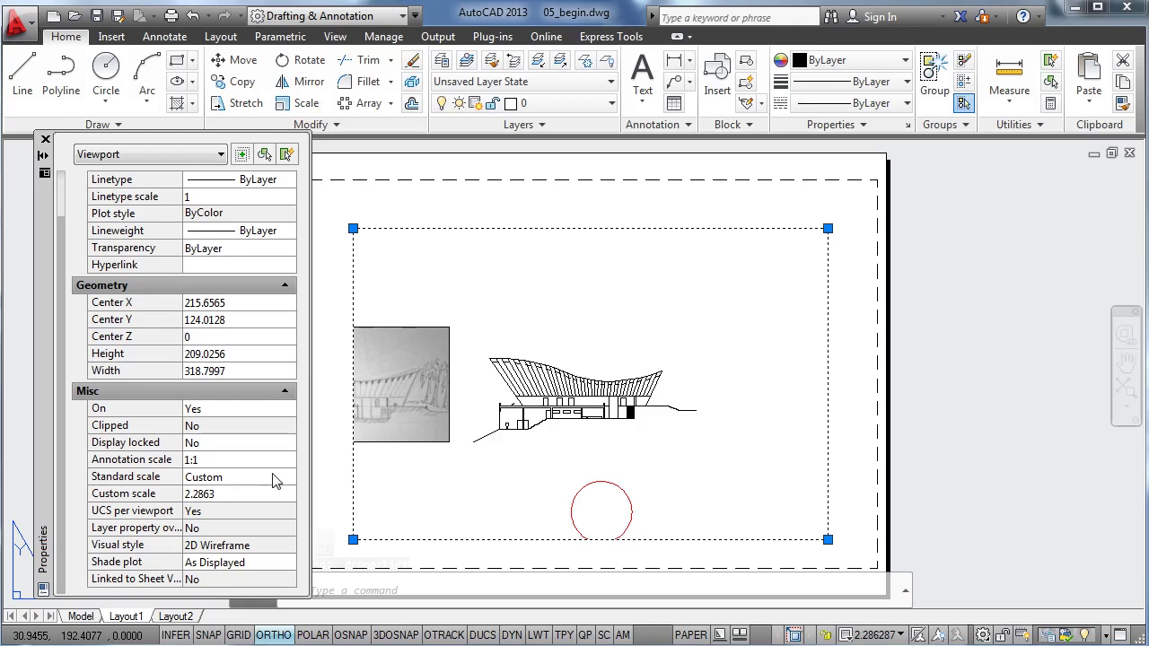
left_click(276, 480)
left_click(276, 480)
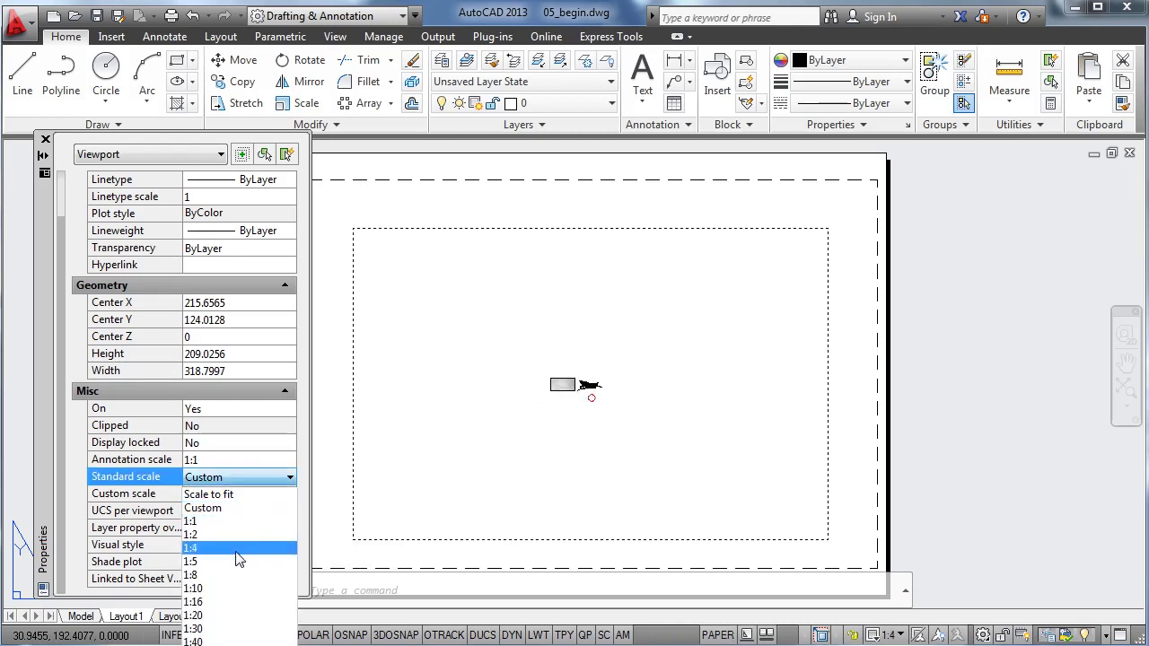
left_click(218, 494)
left_click(235, 499)
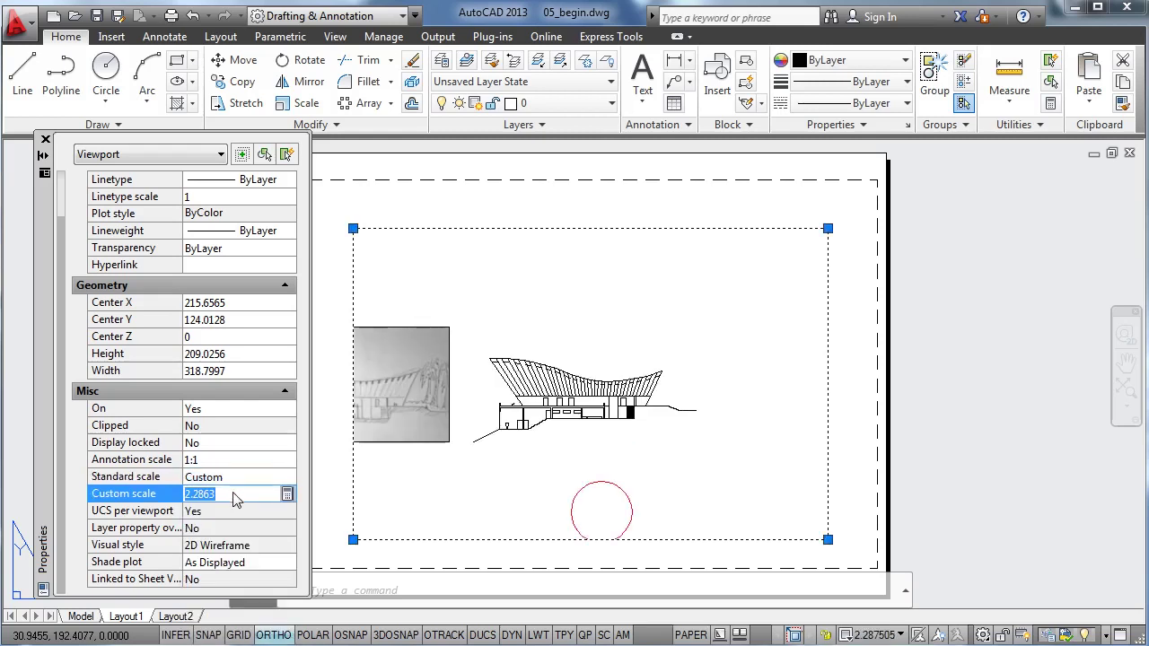
type("5")
key("Return")
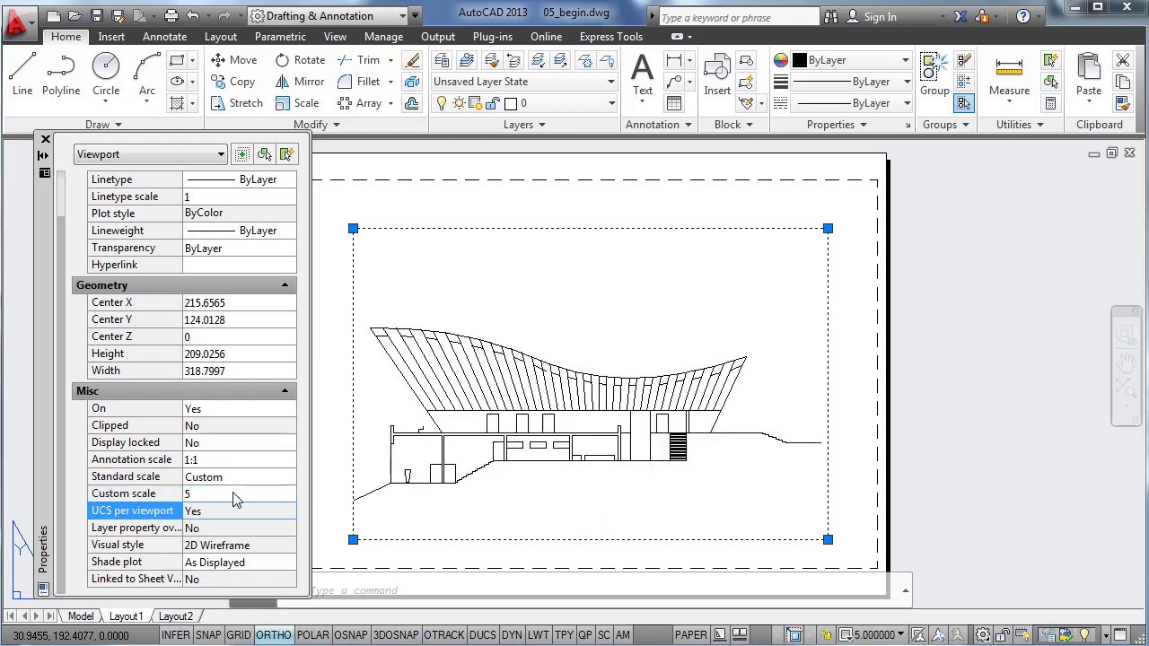
Activate the viewport, shift the building drawing slightly up and right within the frame, and return to paper space
left_click_drag(499, 205, 582, 199)
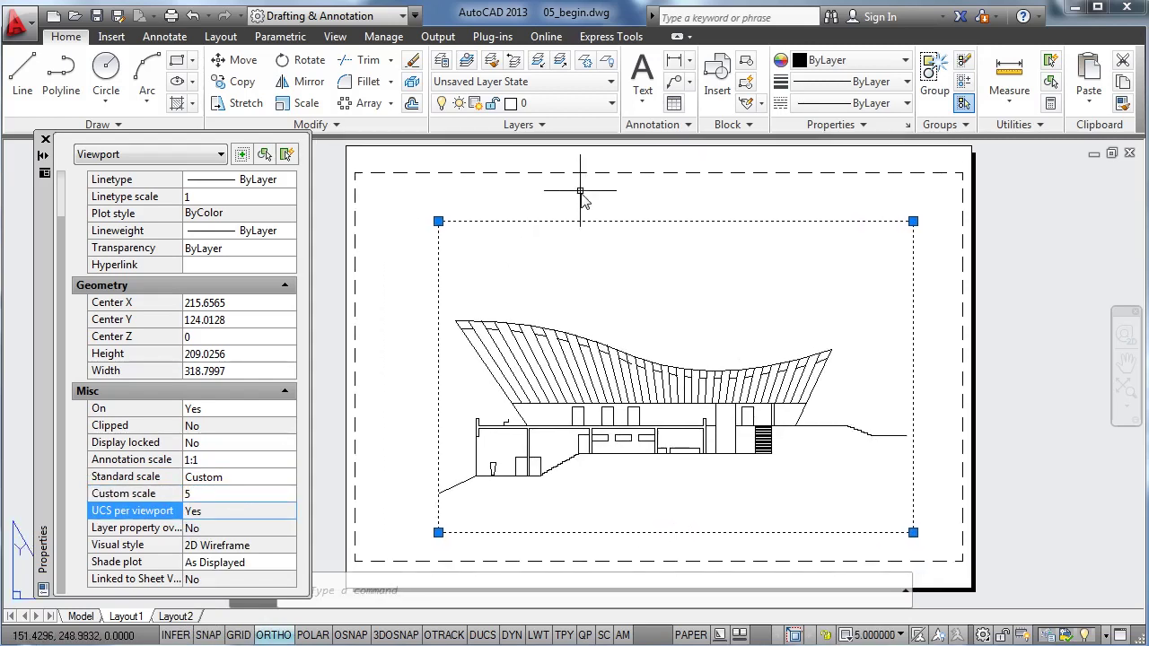
double_click(633, 297)
left_click_drag(633, 298, 644, 284)
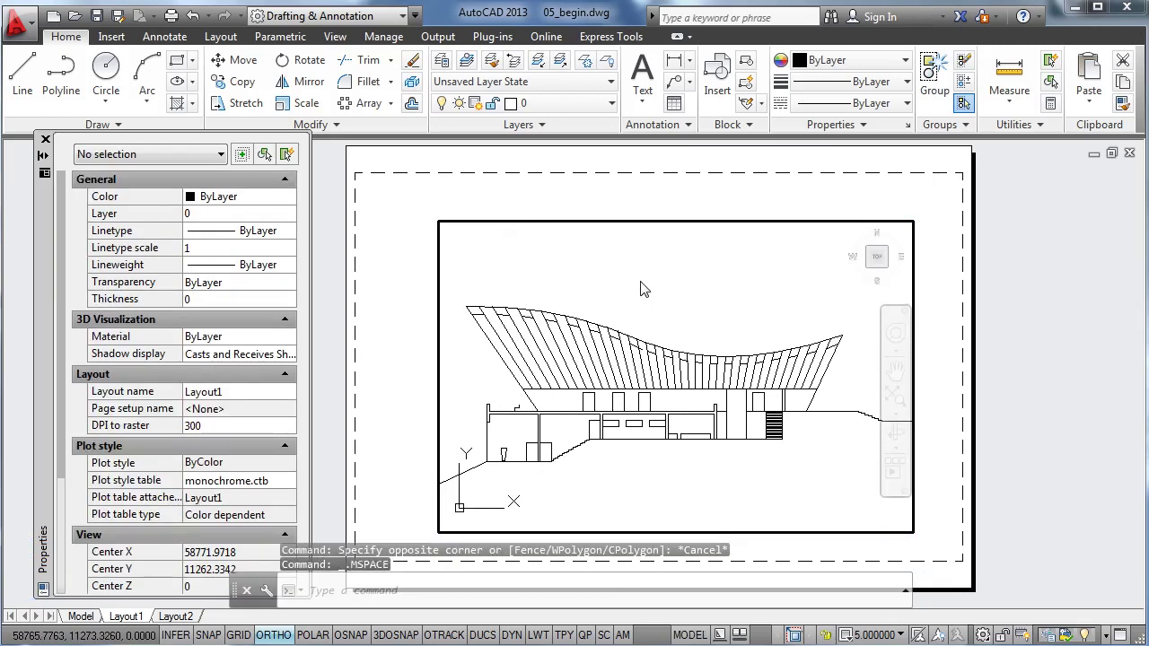
double_click(644, 213)
Stretch the viewport's left edge outward to a width of about 336 mm and extend its right edge slightly, fitting the whole drawing
left_click(544, 192)
left_click(437, 236)
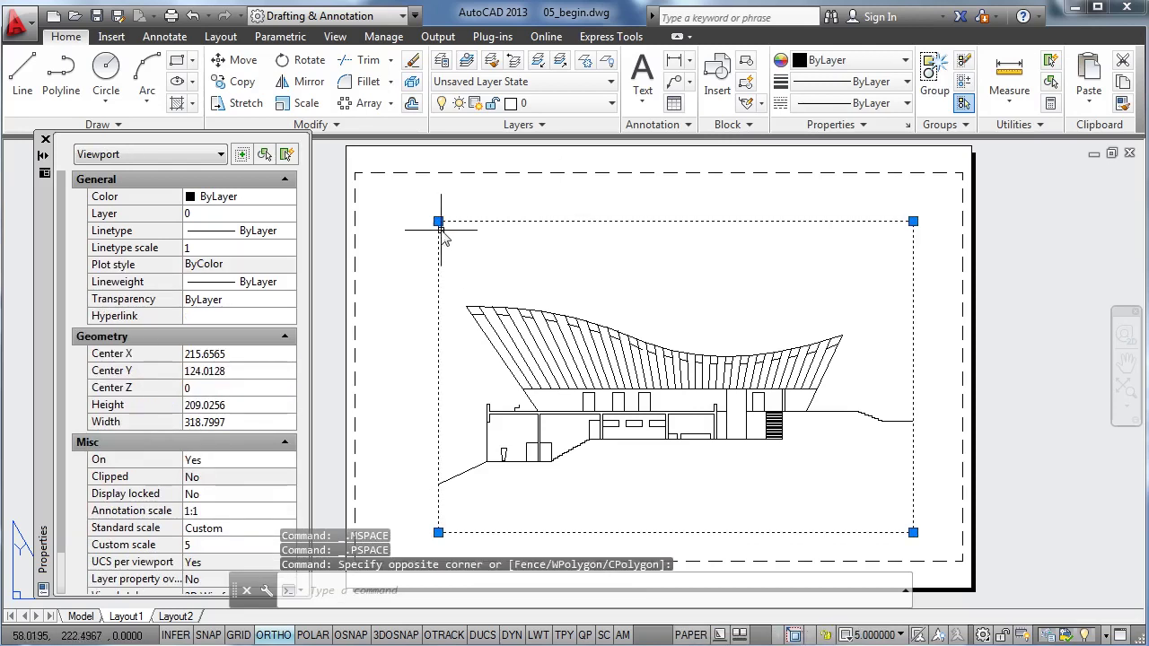
left_click(438, 222)
left_click(412, 221)
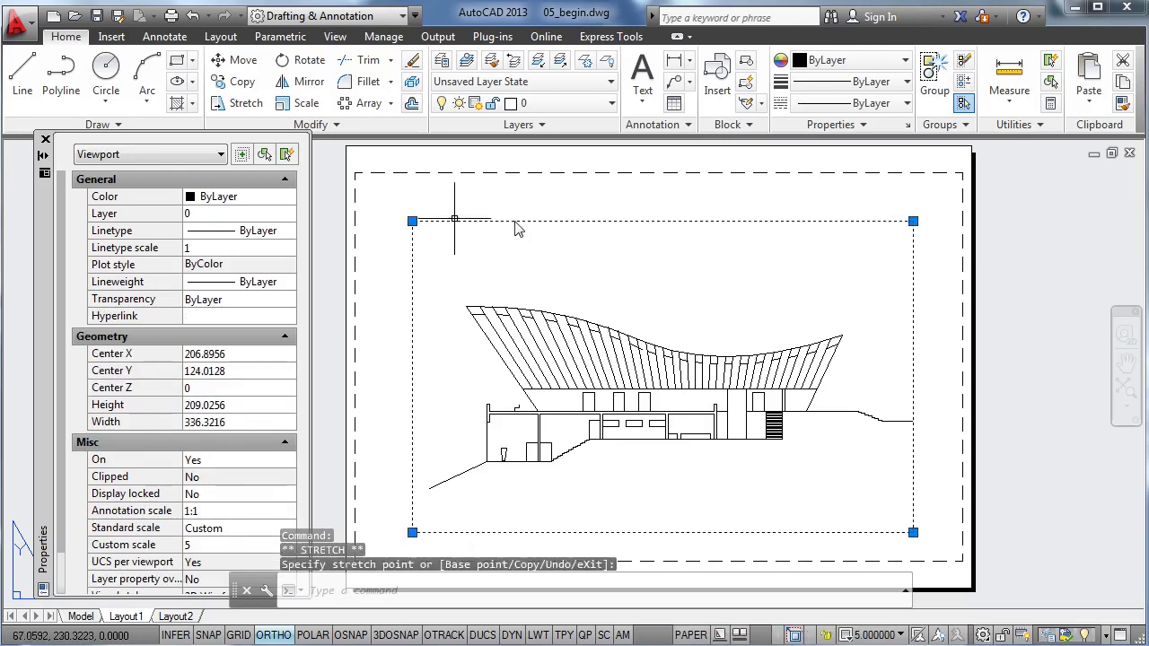
left_click(913, 220)
left_click(931, 221)
key("Escape")
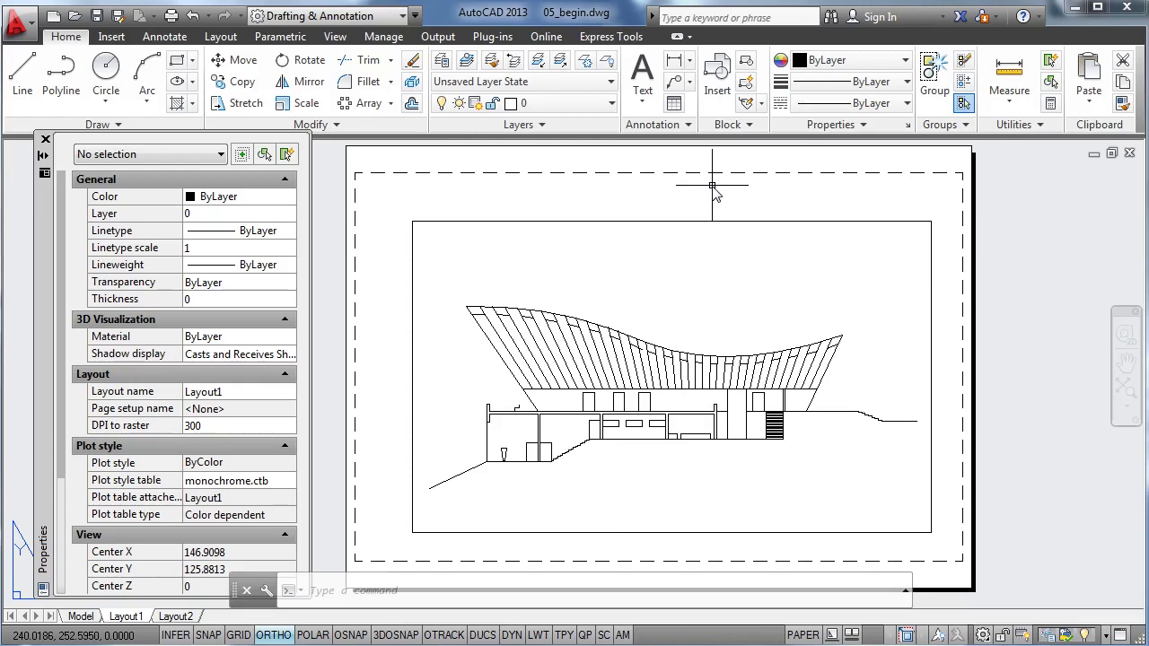
Plot Layout1 to a PDF file named Cross Section in the Digital Tutors folder and dismiss the background job notice
type("plot")
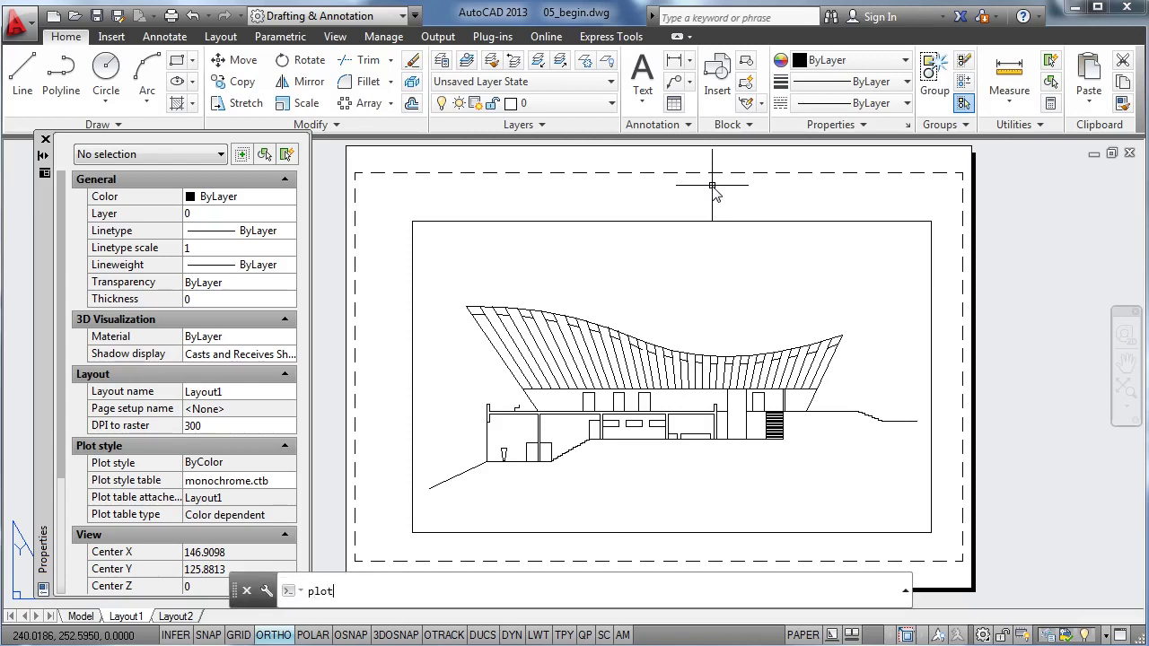
key("Return")
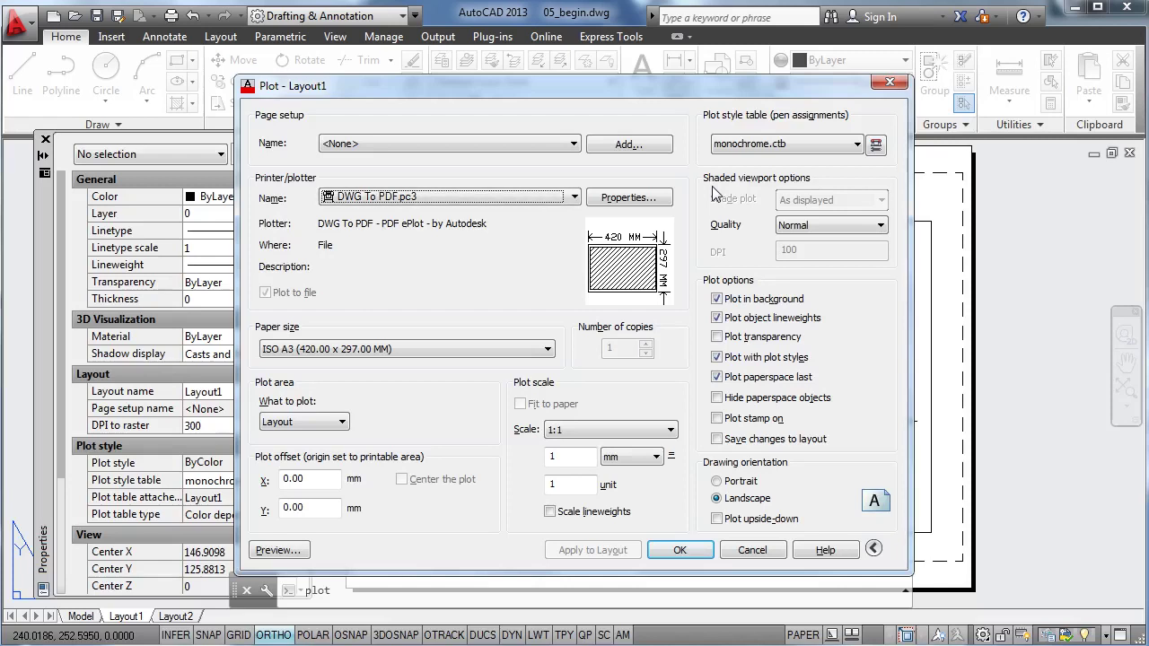
left_click(682, 548)
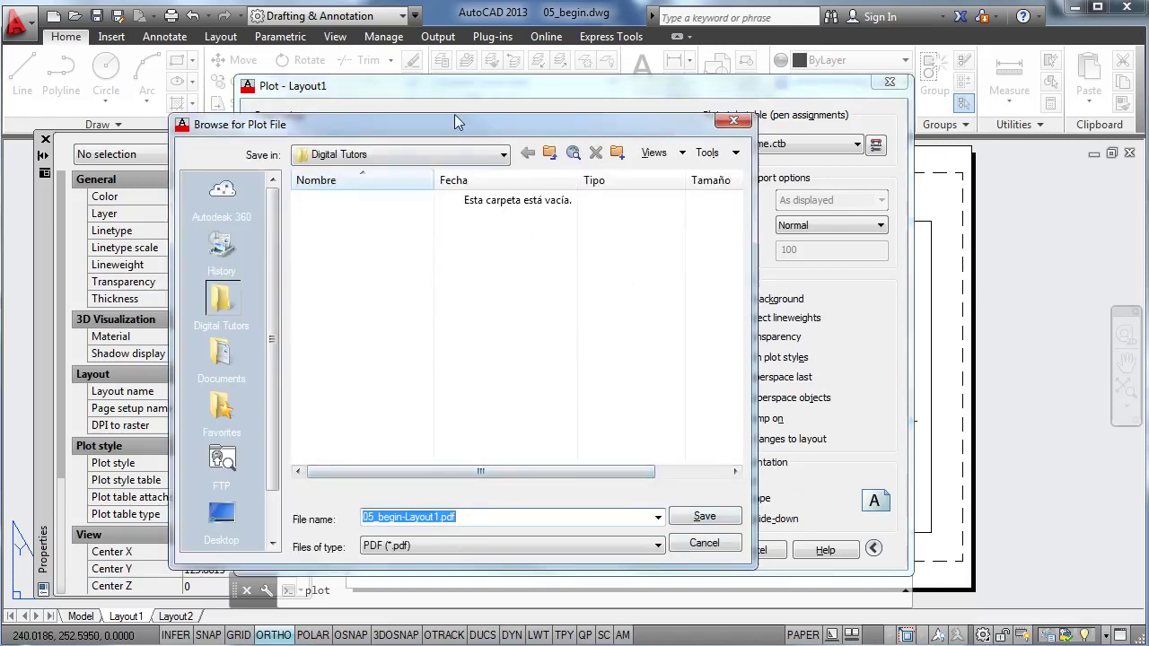
left_click_drag(454, 126, 583, 123)
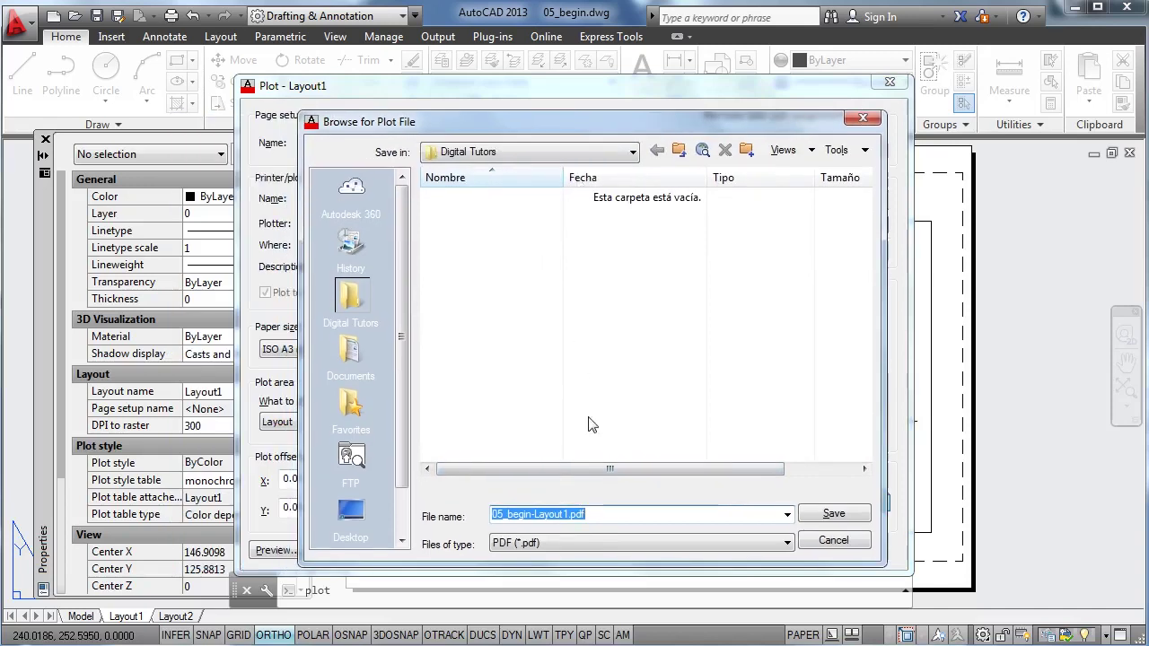
left_click(565, 516)
left_click_drag(566, 514, 452, 524)
type("Cr")
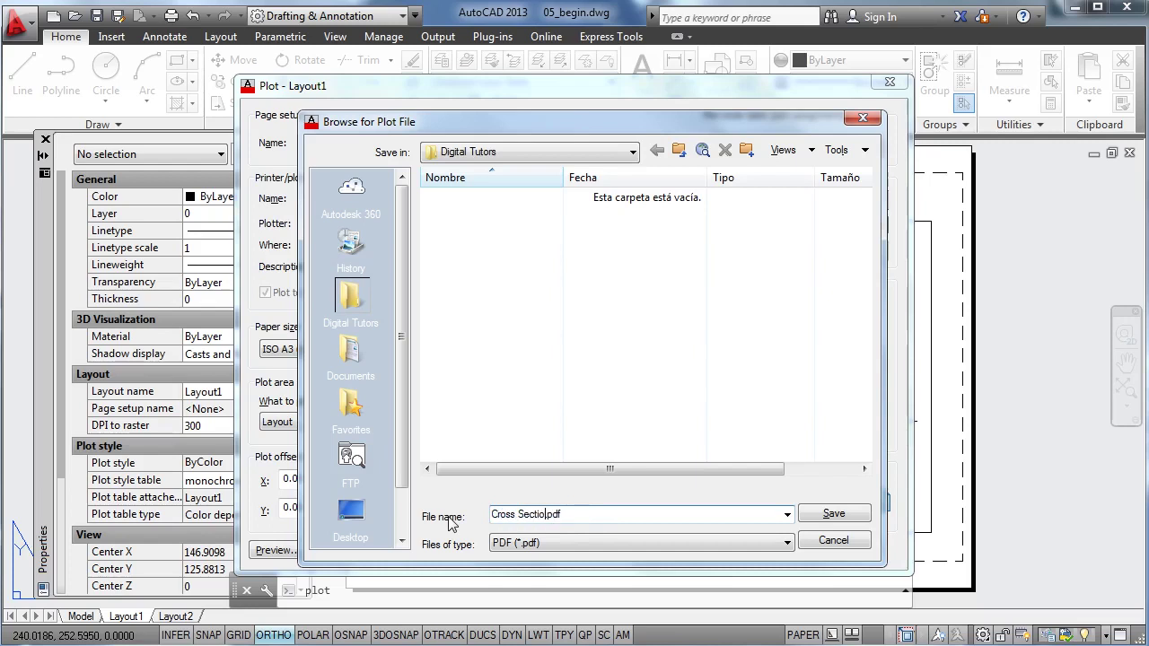
type("oss Section")
left_click(819, 515)
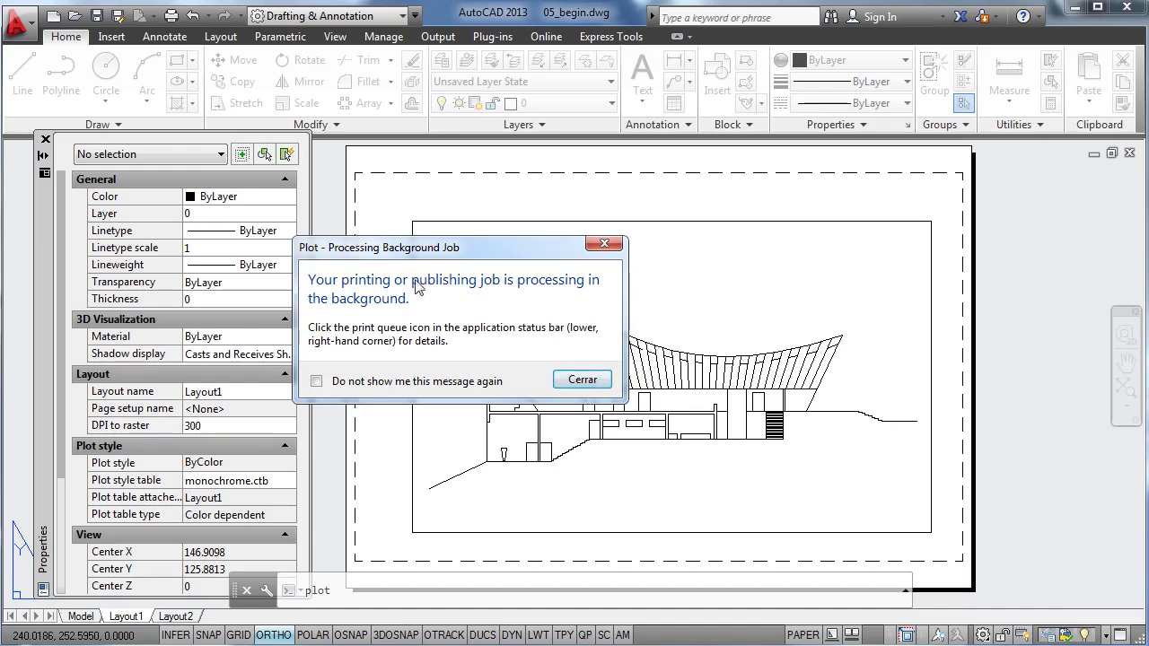
left_click(583, 381)
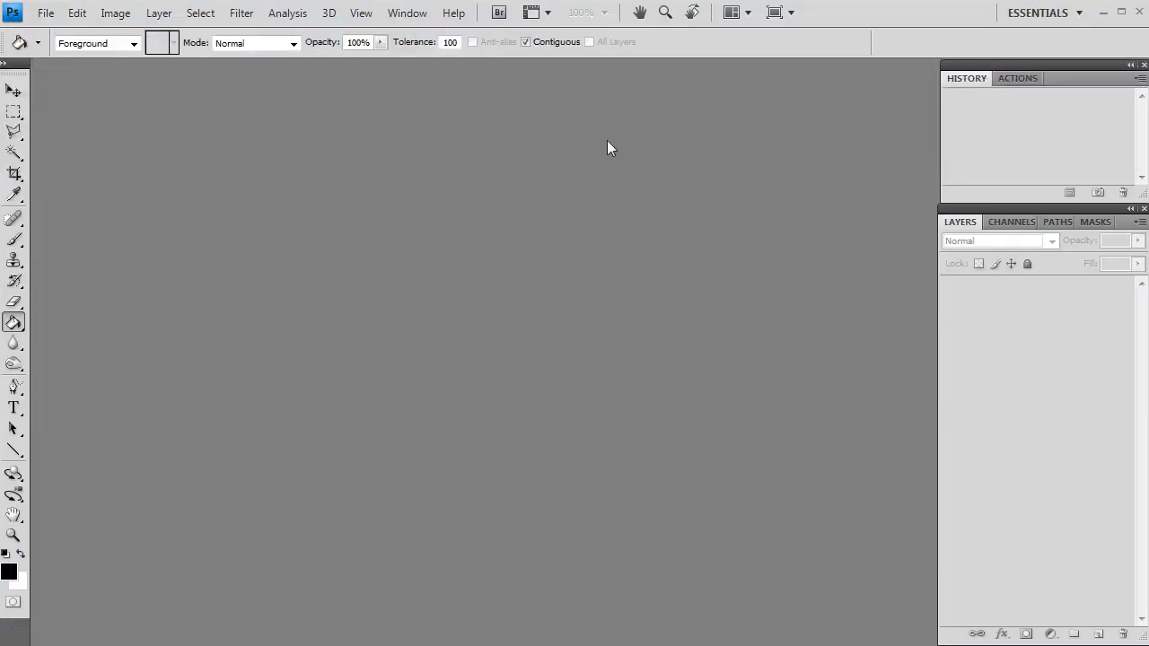
In Photoshop, open the Cross Section PDF, importing its page at 300 pixels/inch in 8-bit RGB Color
left_click(47, 14)
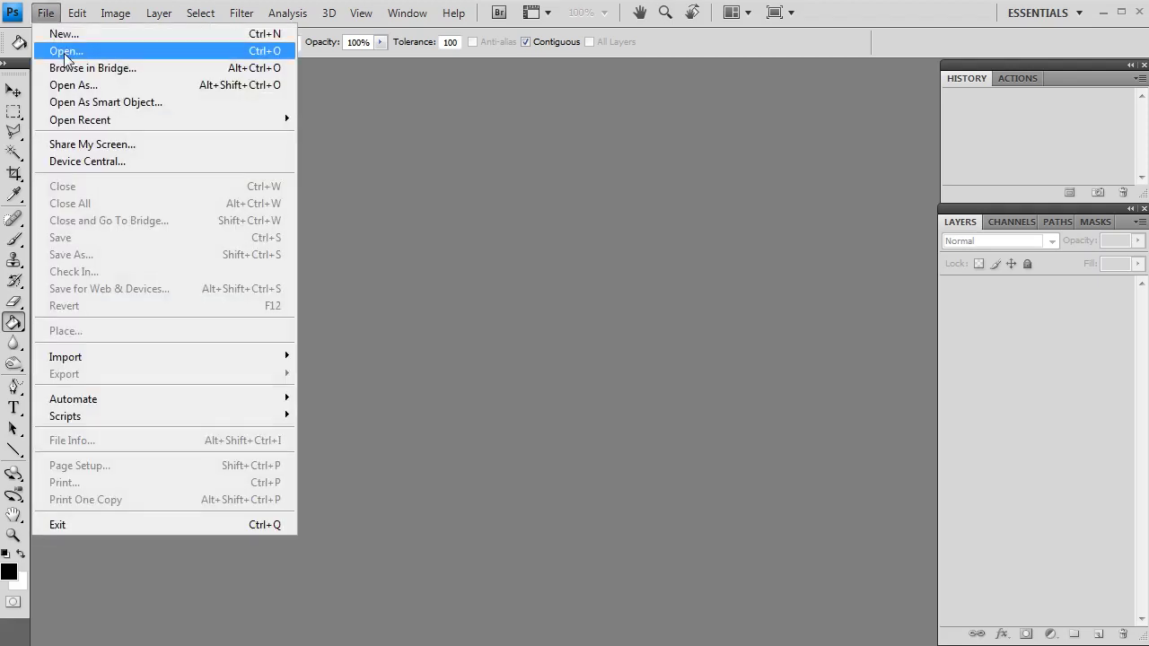
left_click(67, 52)
left_click(359, 178)
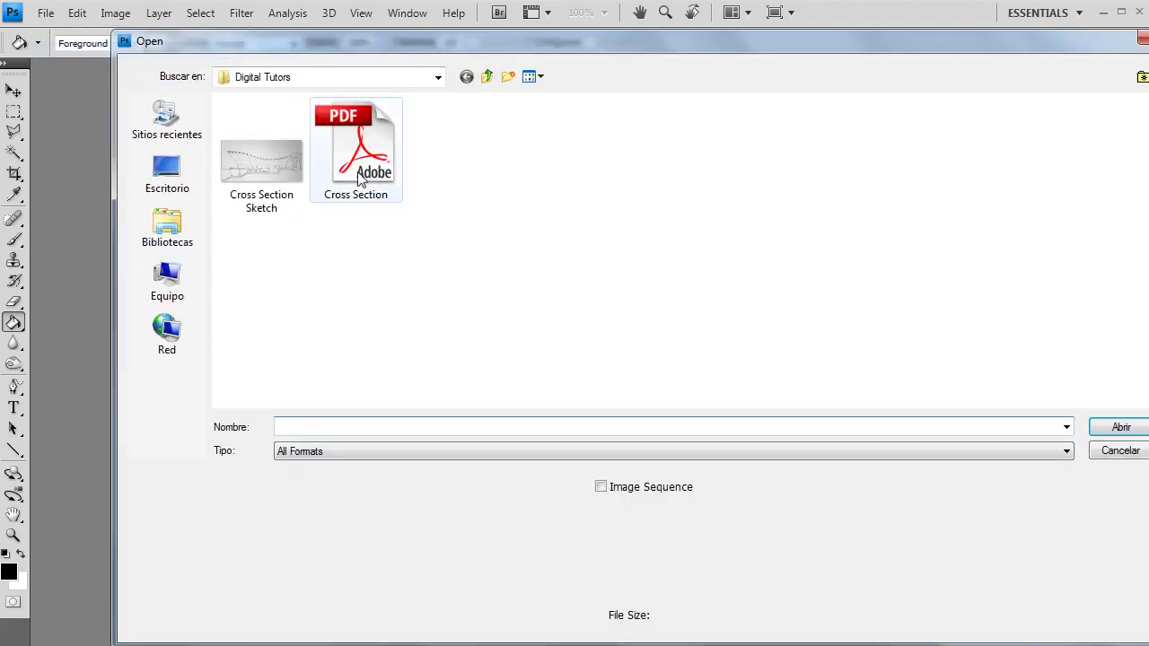
left_click(1094, 428)
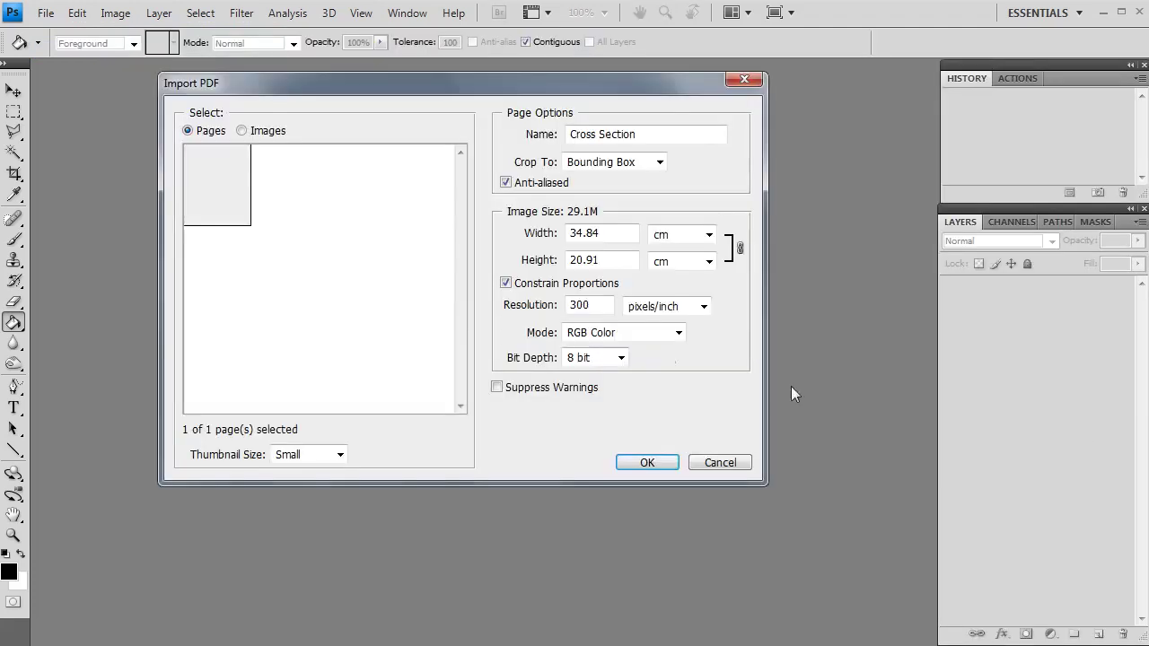
left_click(647, 462)
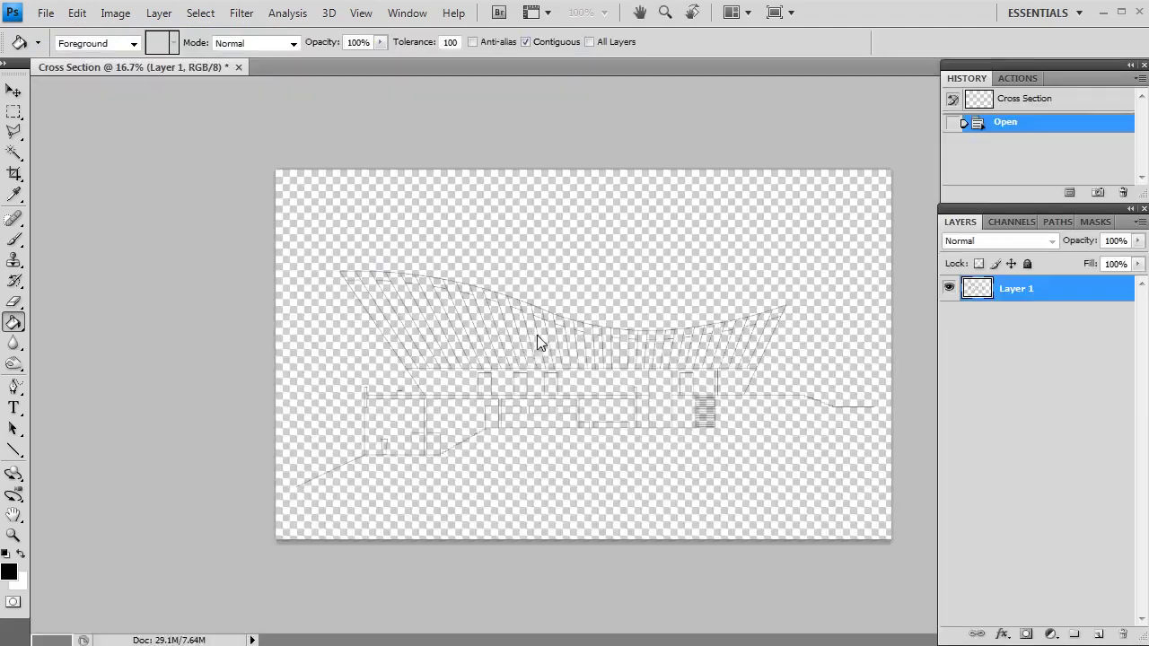
Save the imported drawing as a Photoshop file named Cross Section in the Digital Tutors folder
left_click(45, 12)
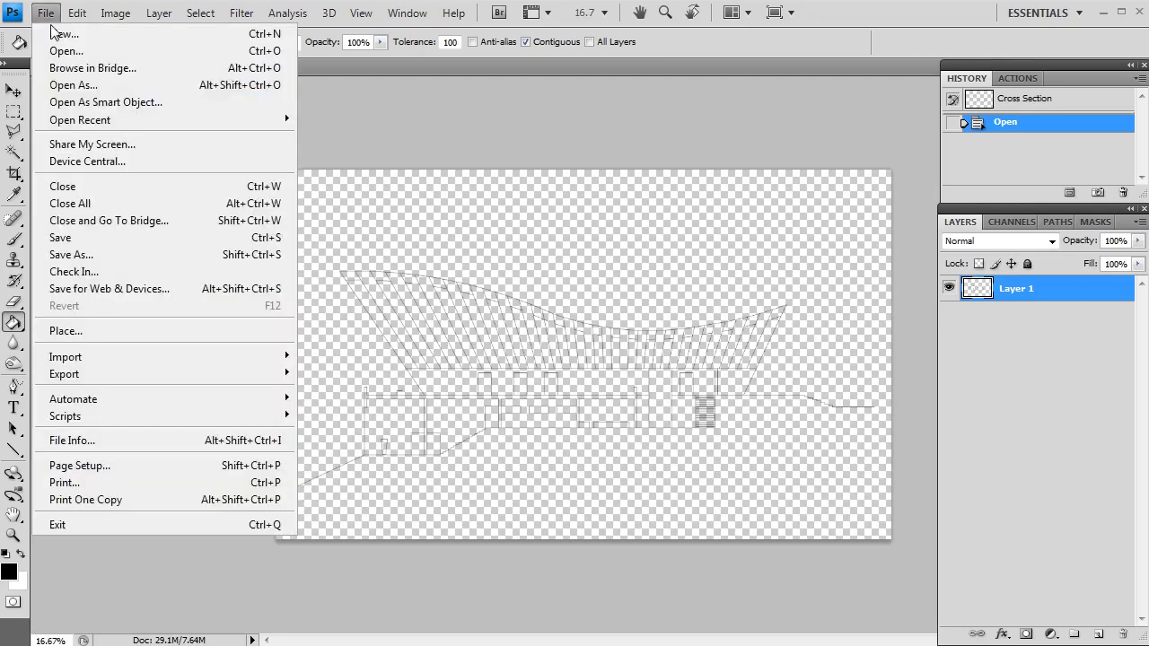
left_click(118, 253)
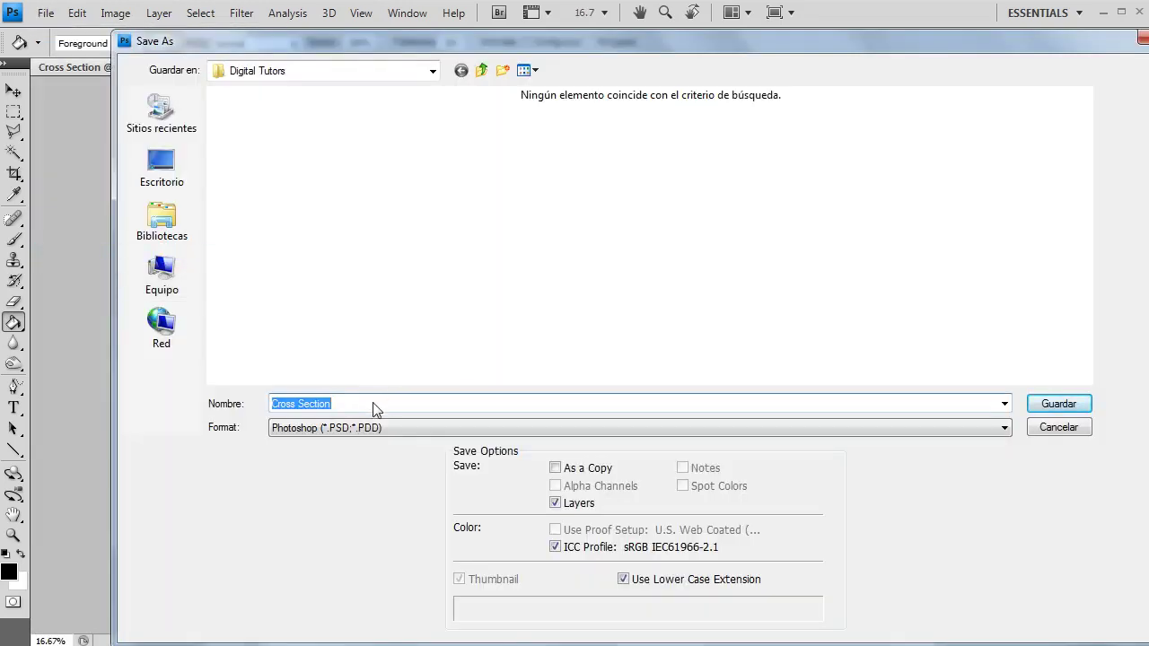
left_click(1058, 404)
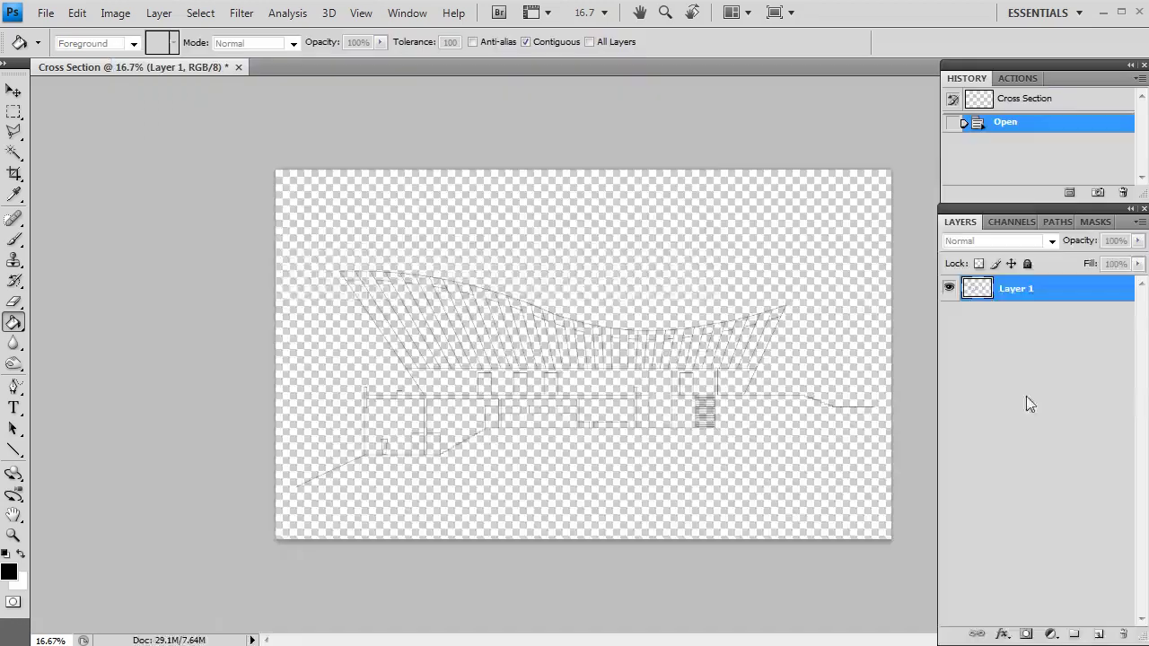
key("ctrl+s")
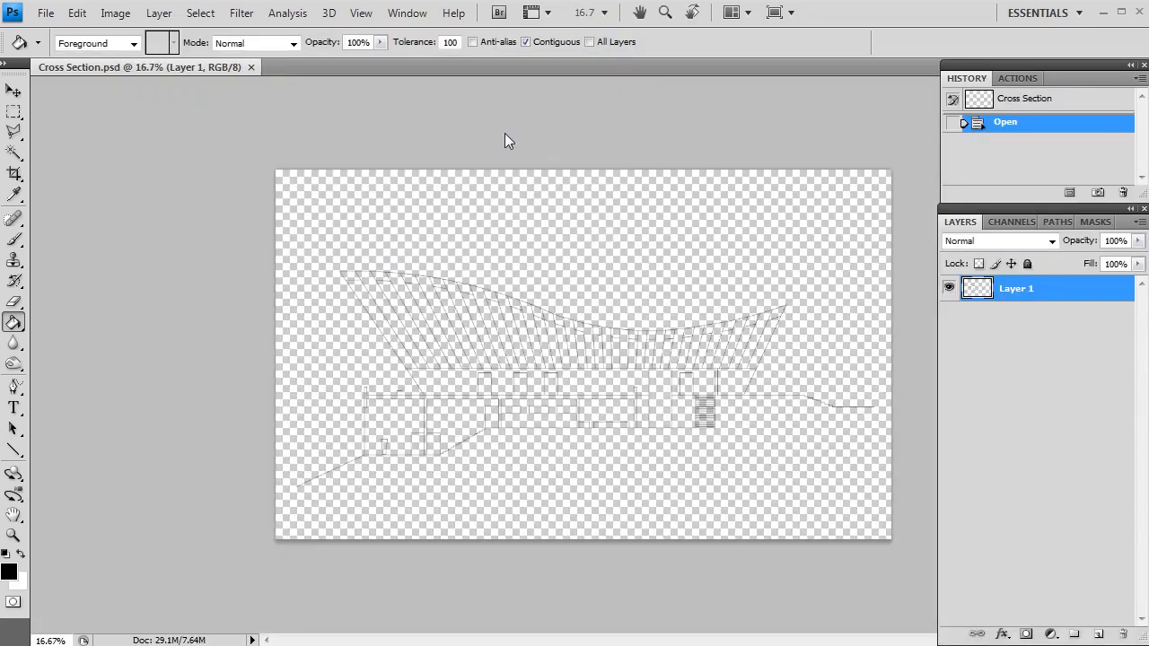
Rename the imported line drawing's layer as CAD Drawing
key("v")
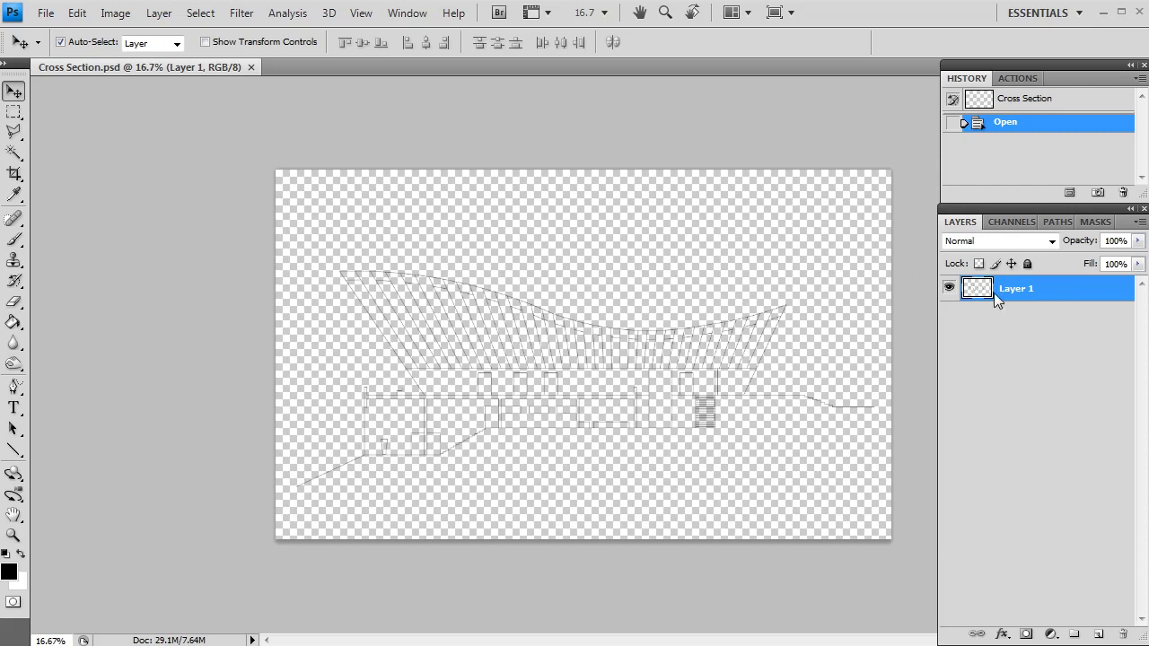
right_click(1022, 290)
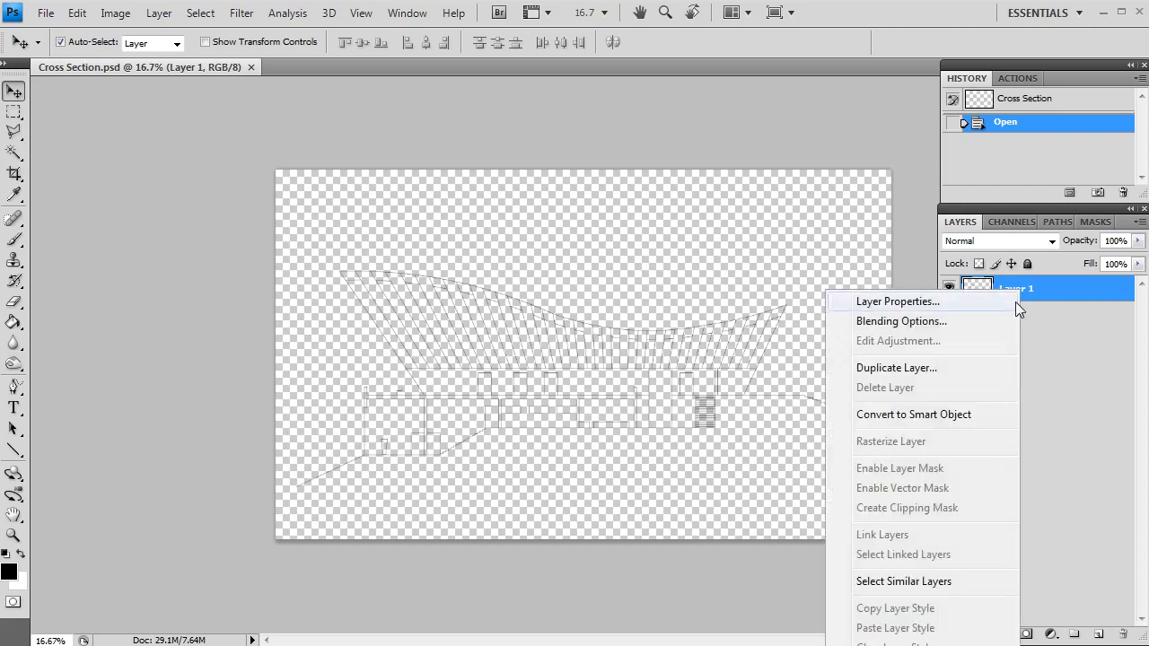
left_click(1023, 289)
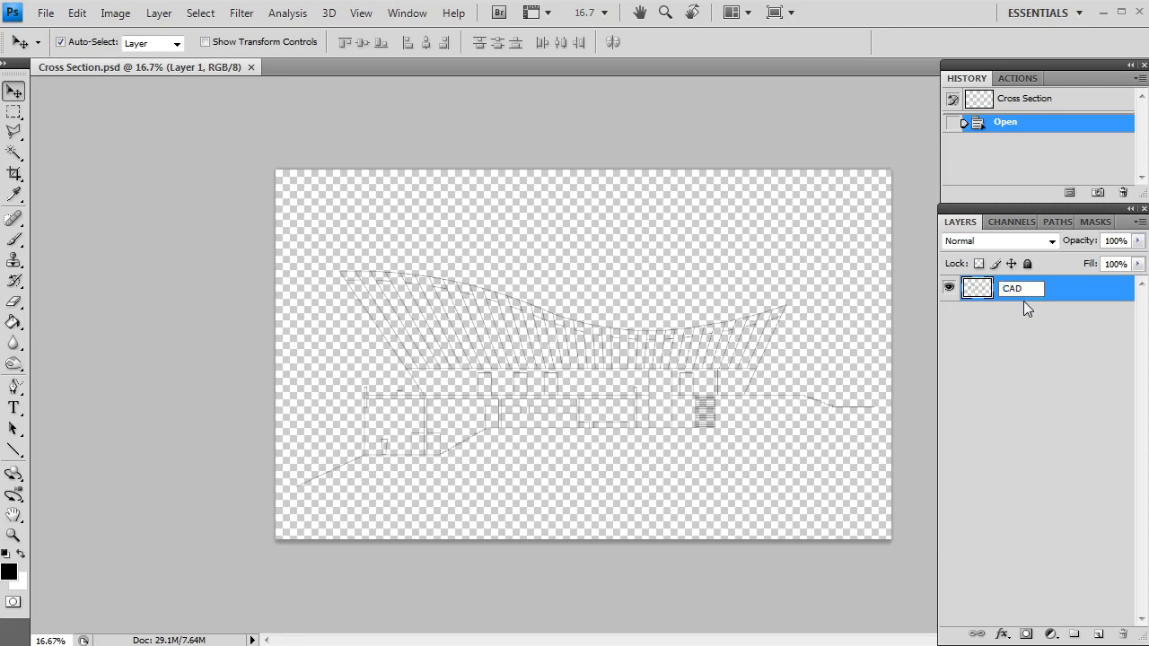
type("CAD Drawing")
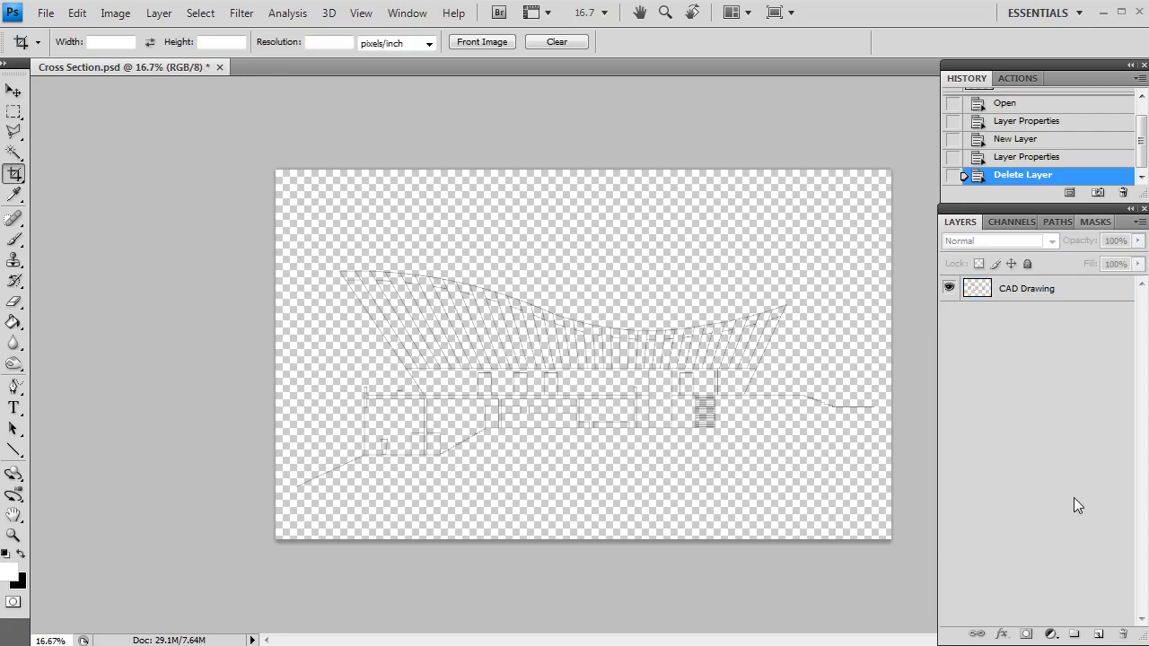
Add a new layer above CAD Drawing and name it White background
left_click(1098, 634)
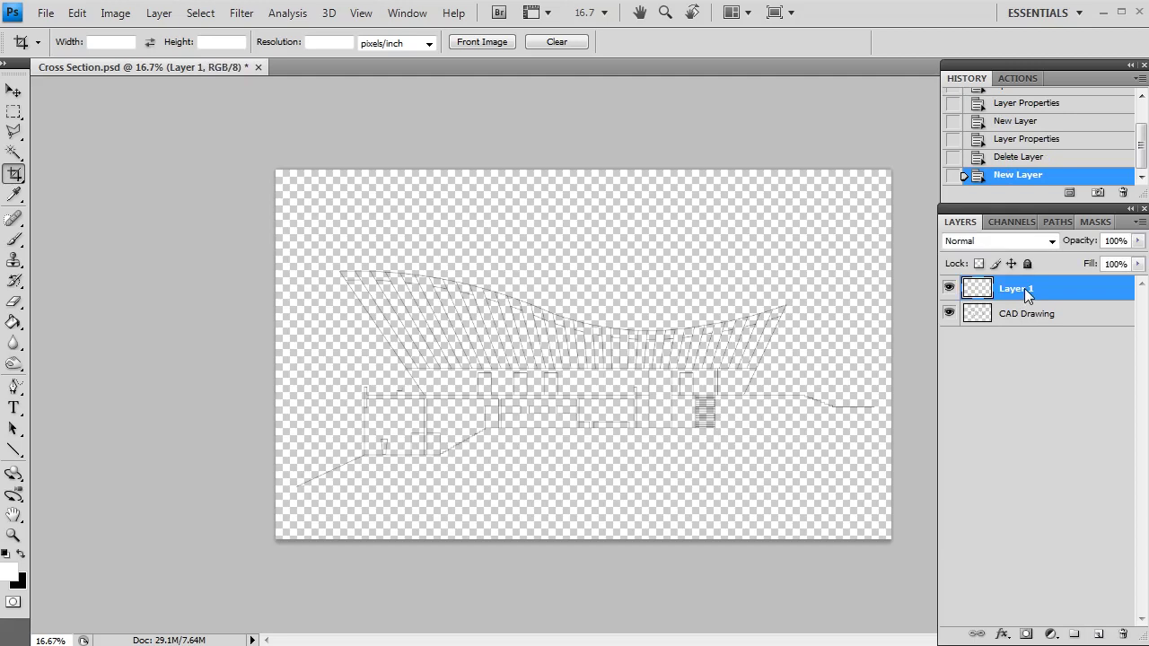
type("White background")
left_click(1016, 351)
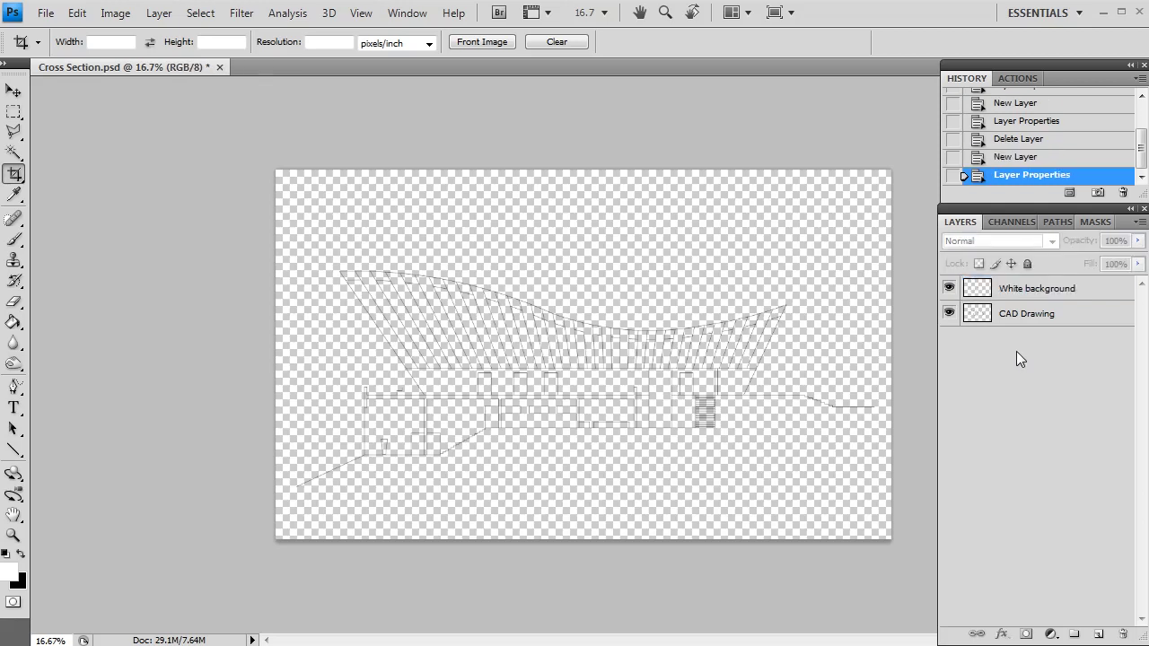
Fill the White background layer with white using the Paint Bucket tool
key("g")
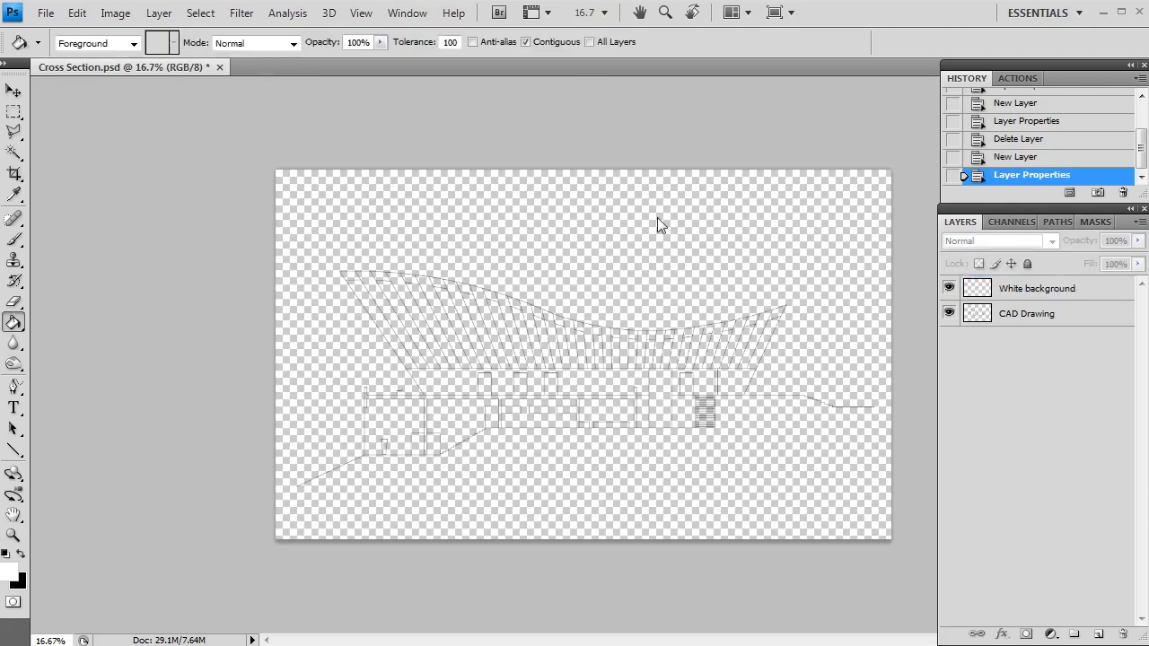
left_click(1038, 291)
left_click(628, 244)
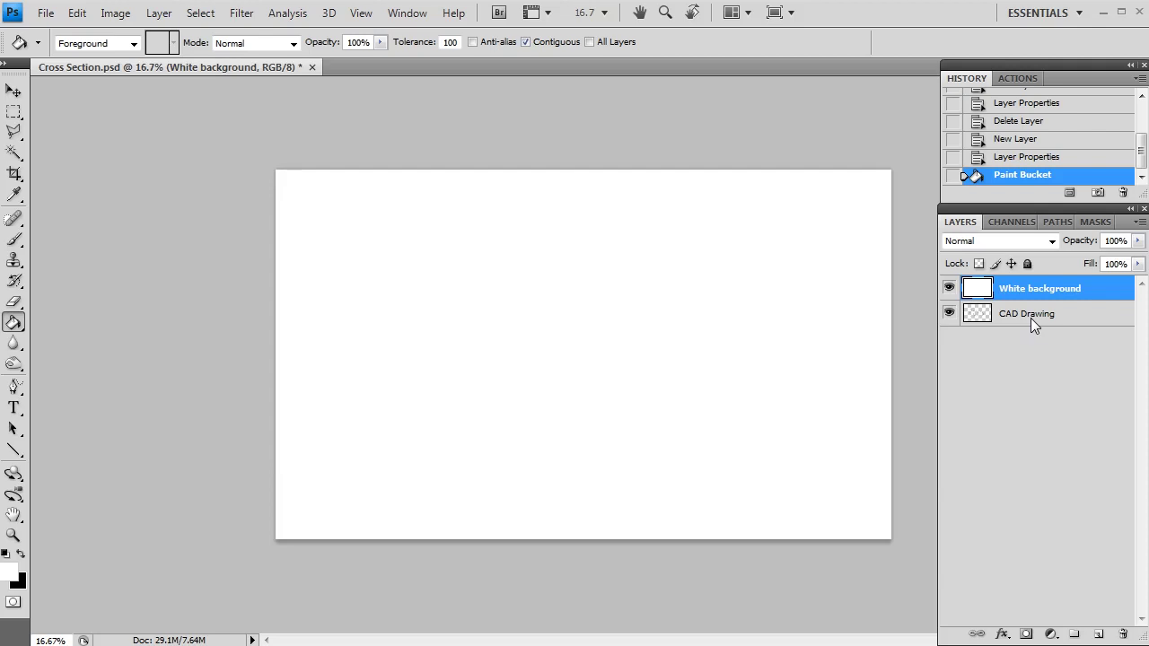
Duplicate the CAD Drawing layer above White background and rename the copy as Base drawing
left_click_drag(1030, 318, 1028, 278)
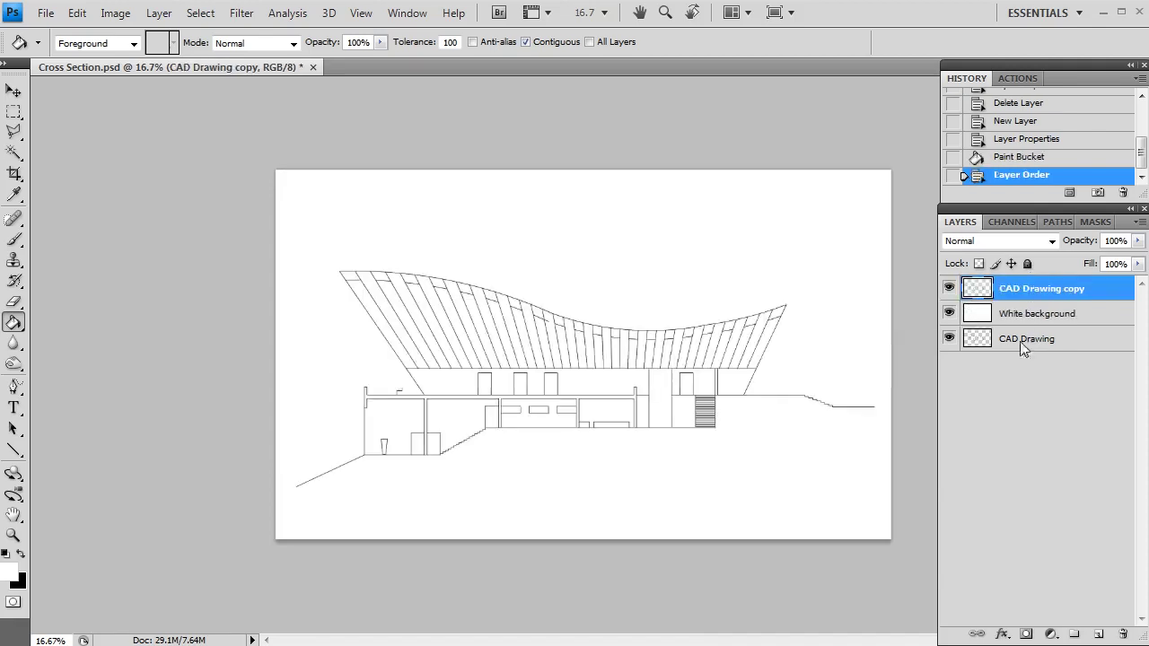
double_click(1038, 288)
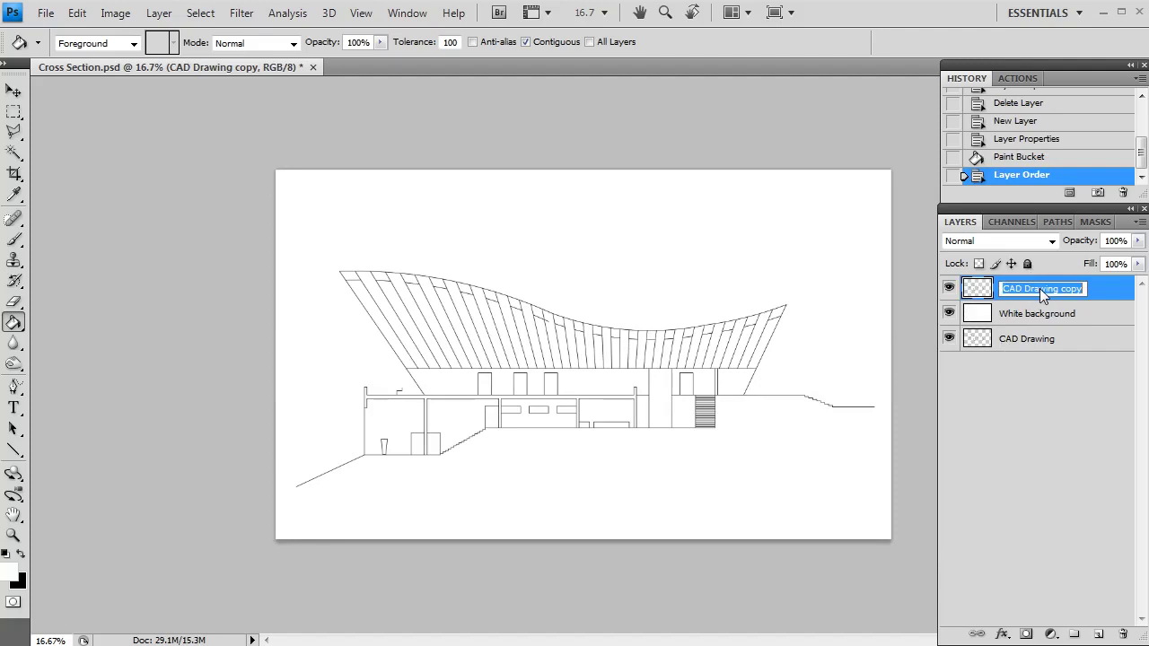
type("Base drawing")
key("Return")
left_click(1032, 410)
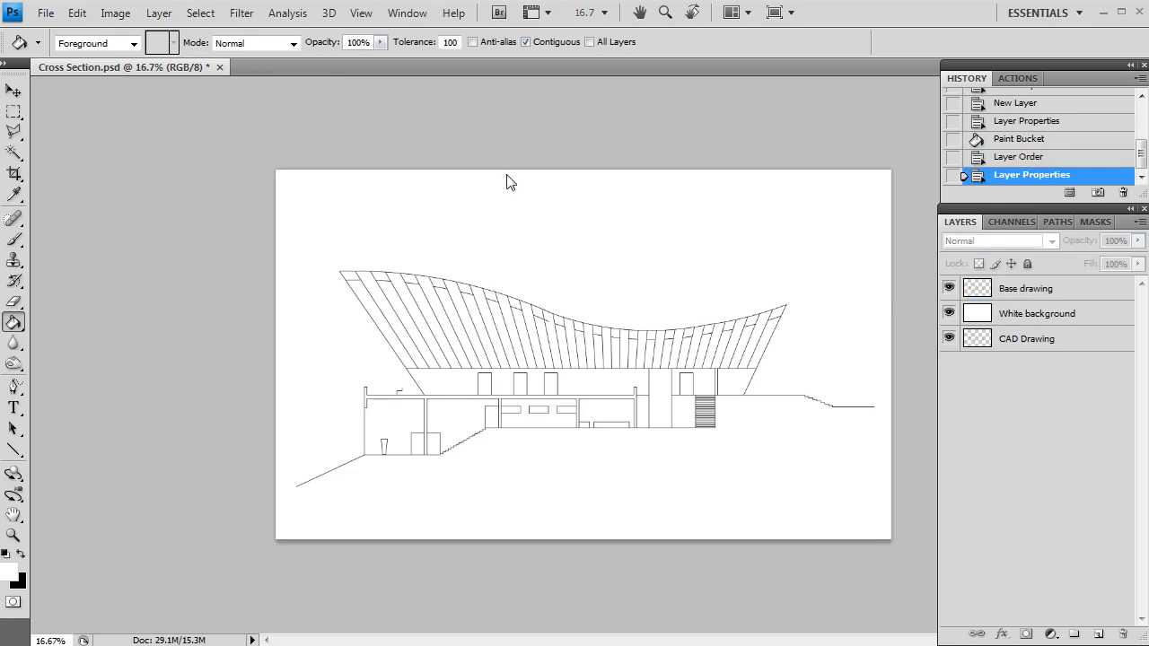
Crop the canvas to trim the empty margins above, below and to the right of the building section
key("c")
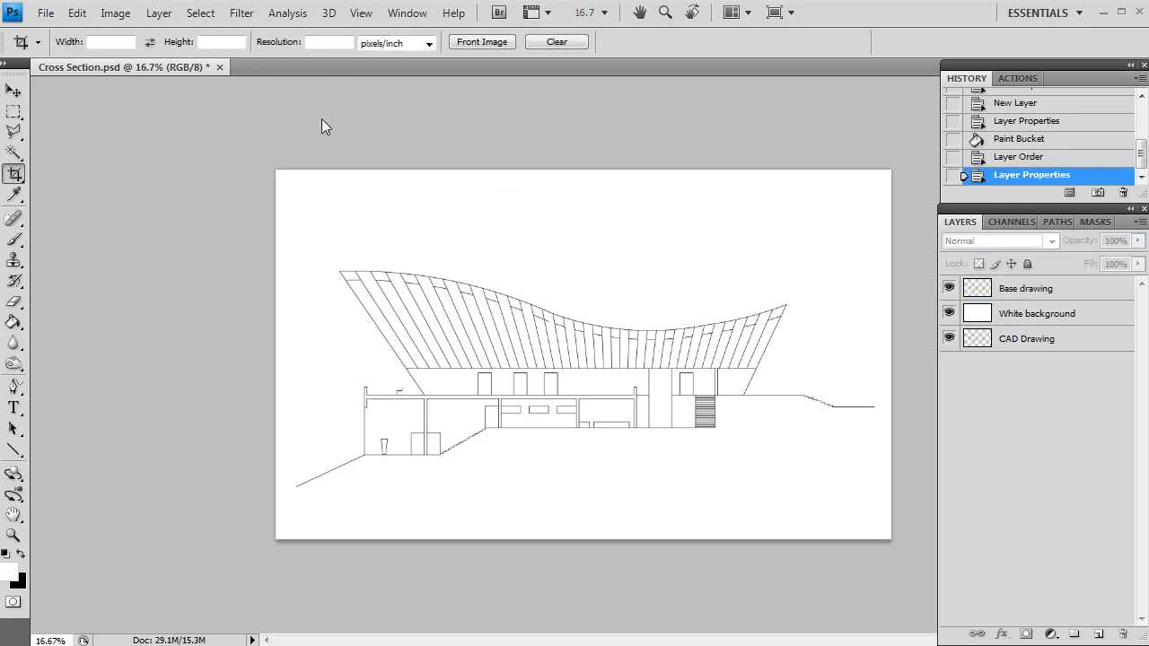
left_click_drag(276, 170, 885, 493)
left_click_drag(885, 333, 875, 333)
left_click_drag(572, 495, 573, 485)
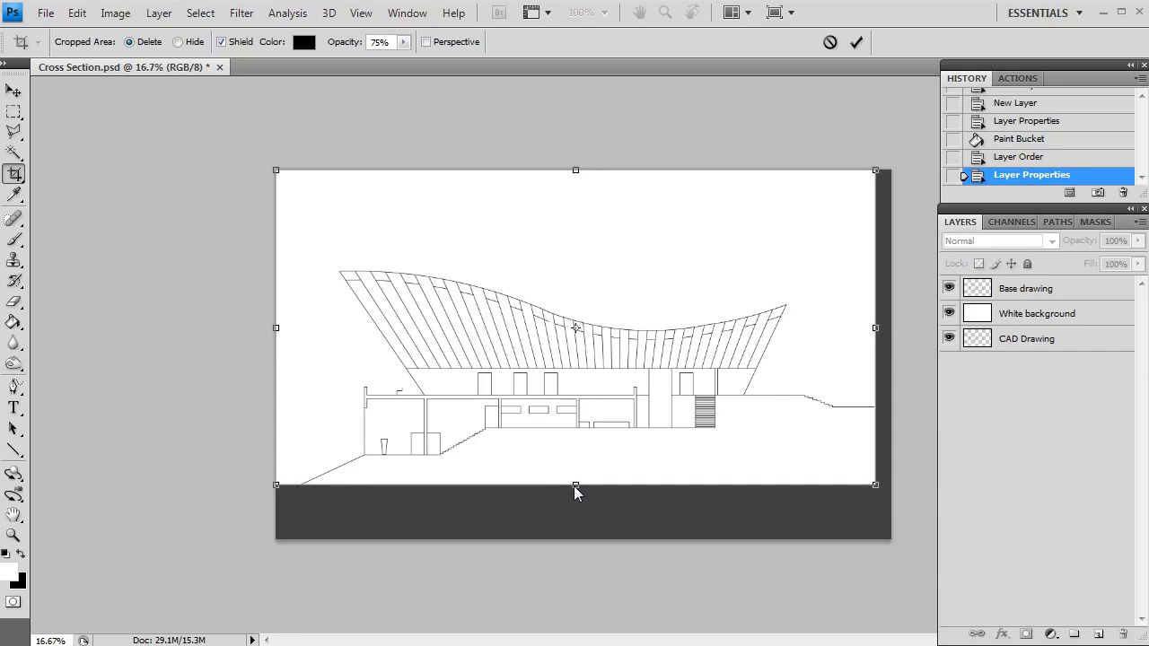
left_click_drag(576, 169, 576, 187)
left_click(856, 42)
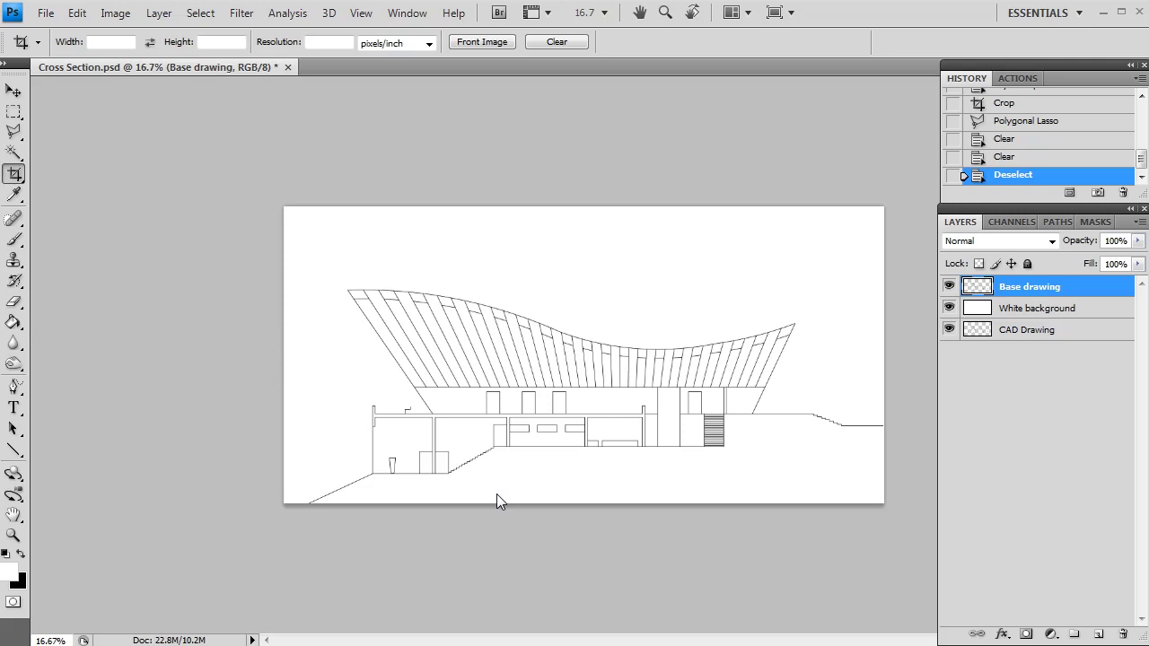
Make black the foreground colour and fill the ground area beneath the building on the Base drawing layer
left_click(22, 554)
left_click(15, 322)
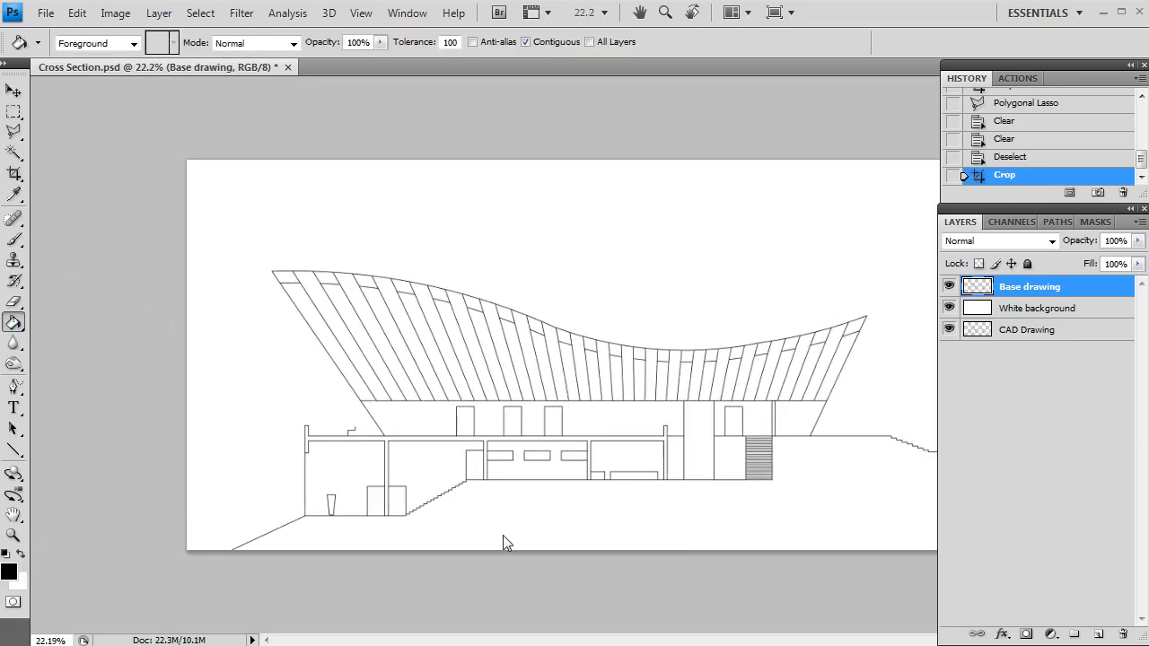
left_click(518, 530)
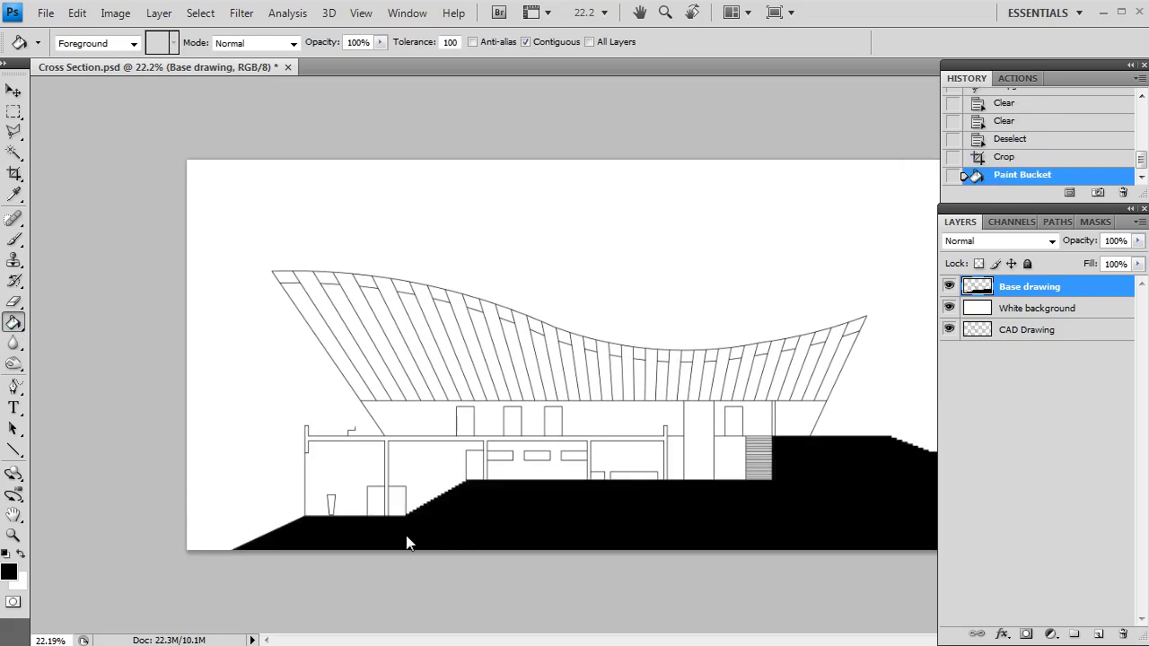
Fill the cut floor slab and its connected walls with black on the Base drawing layer
scroll(746, 517, "up", 3)
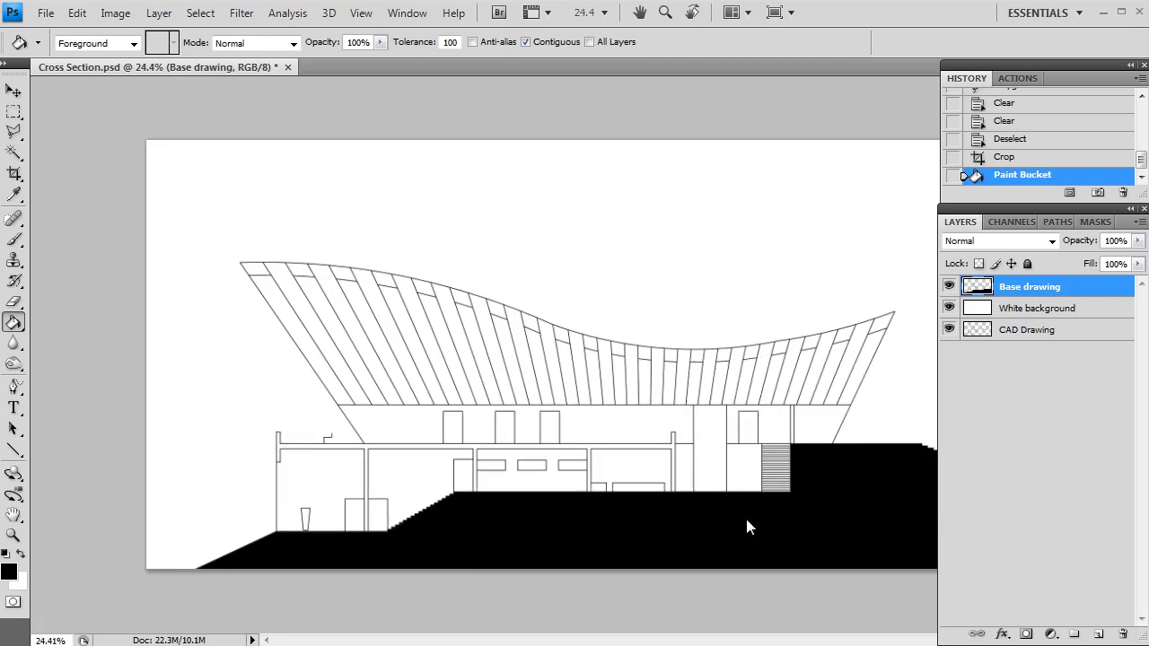
scroll(578, 440, "up", 2)
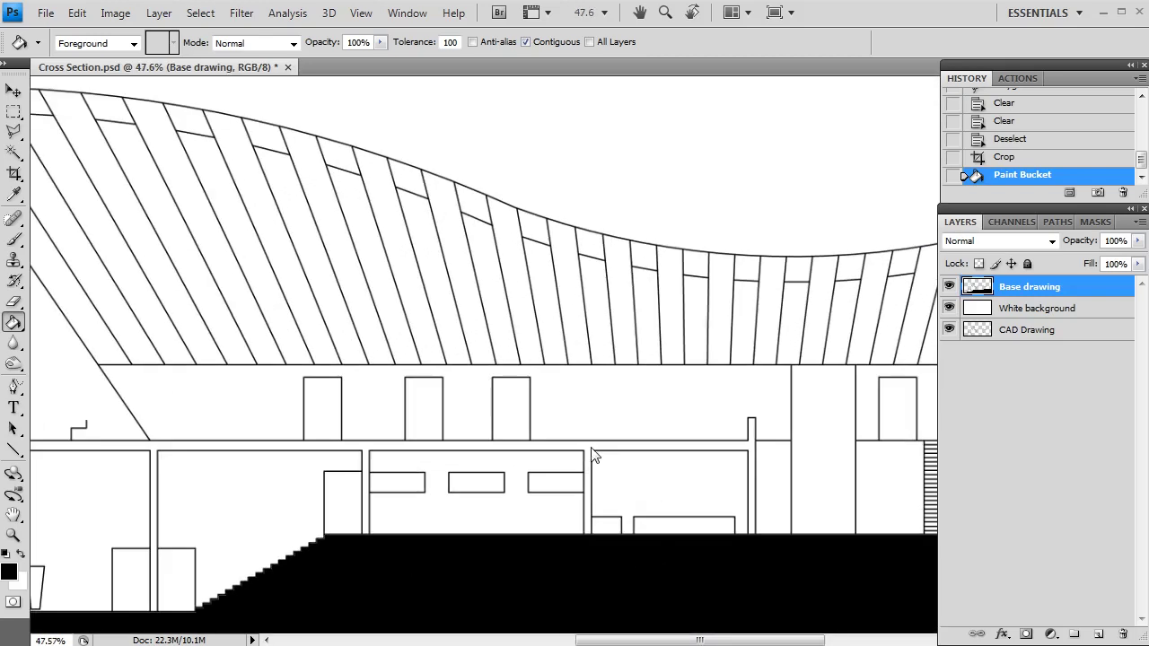
left_click(589, 447)
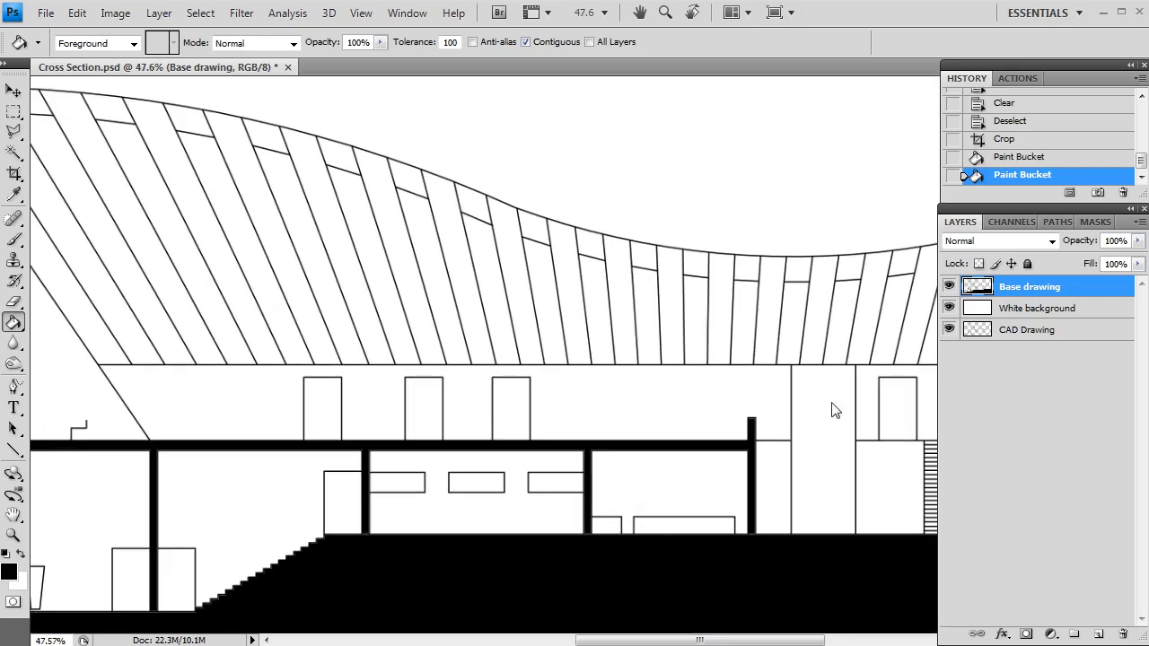
left_click_drag(740, 413, 508, 403)
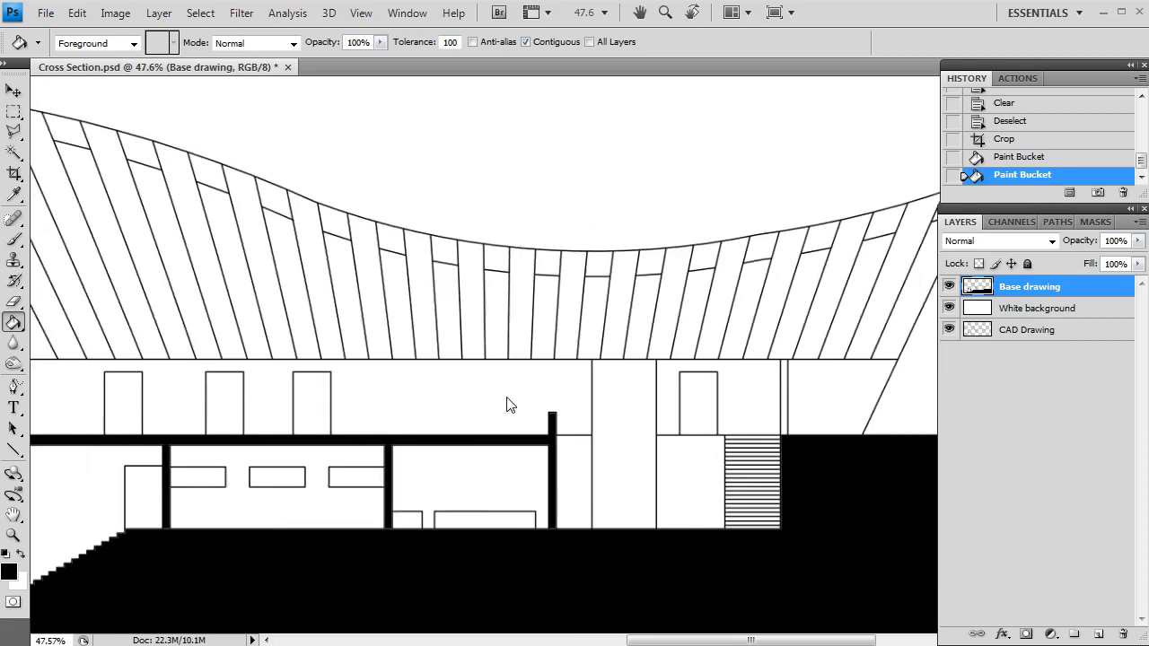
Fill the cut wall above the staircase and the small roof-edge segments from the roof's right tip through its lowest curve with black
left_click(718, 395)
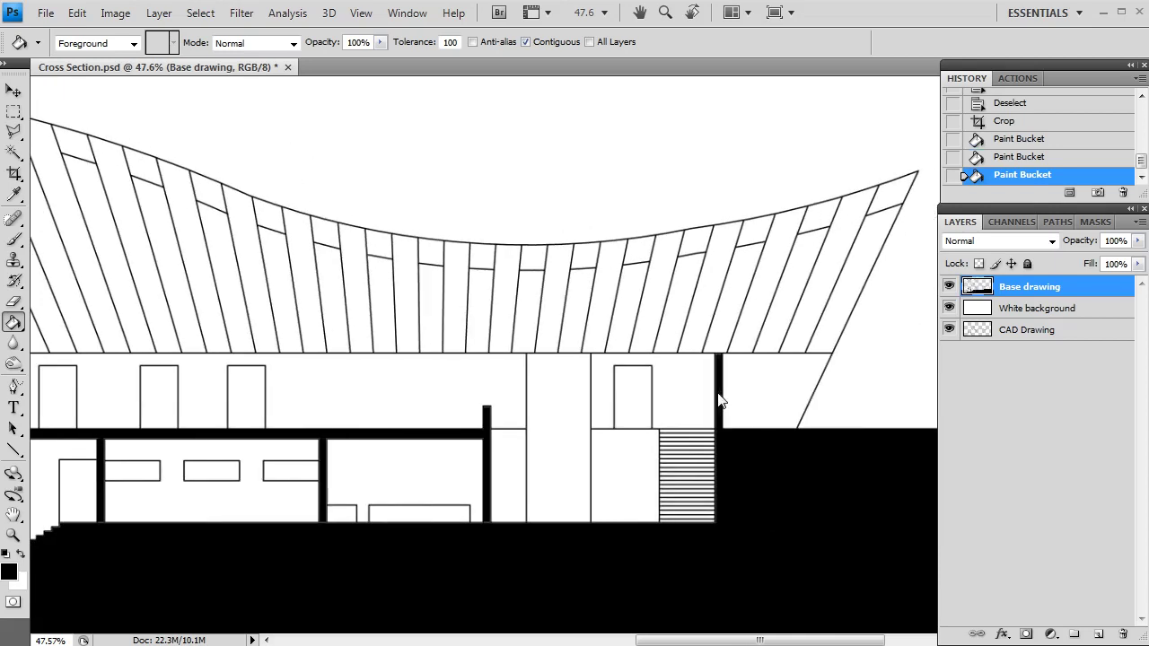
left_click(893, 199)
left_click(816, 221)
left_click(757, 235)
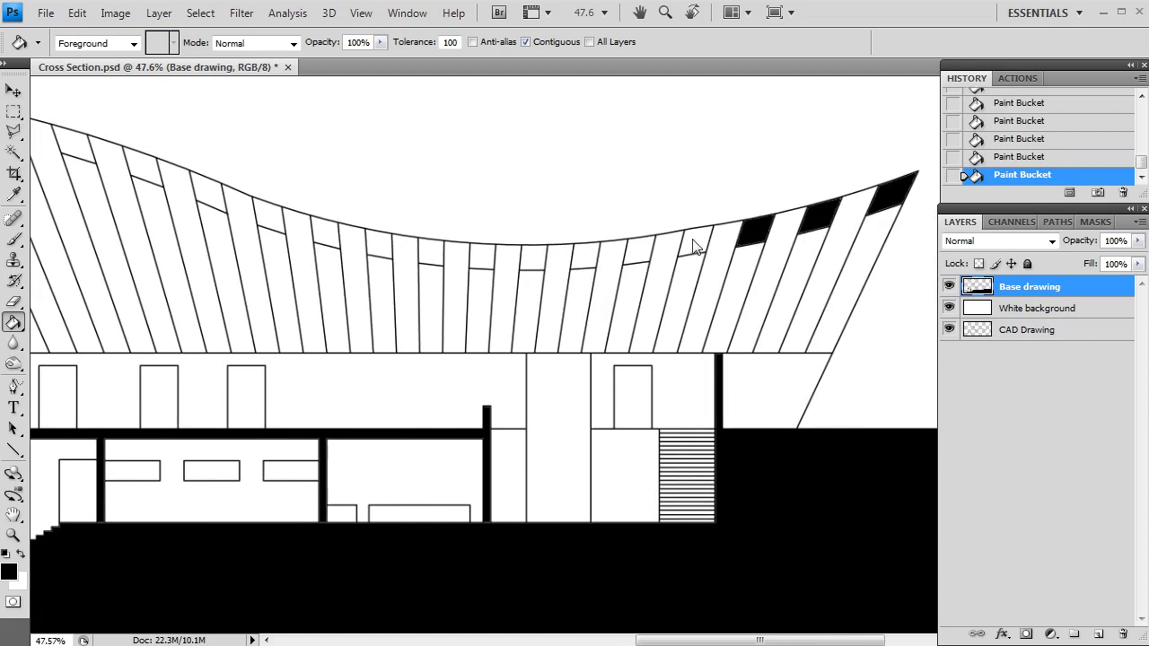
left_click(694, 244)
left_click(637, 255)
left_click(584, 260)
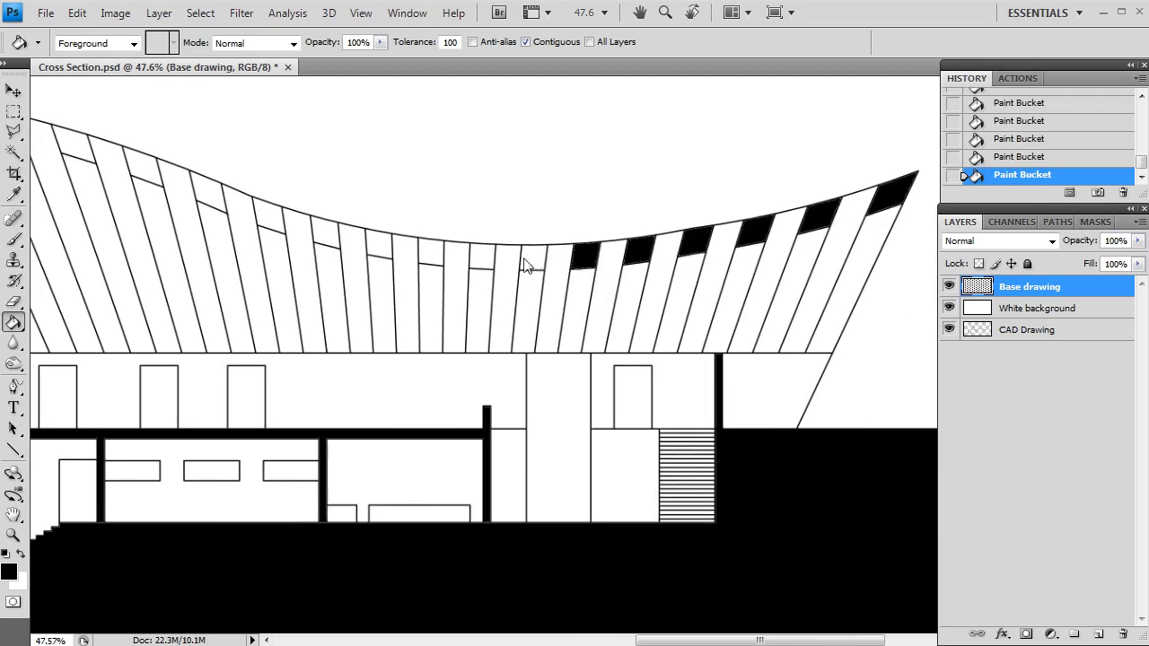
left_click(531, 260)
left_click(483, 260)
left_click(429, 259)
left_click(377, 254)
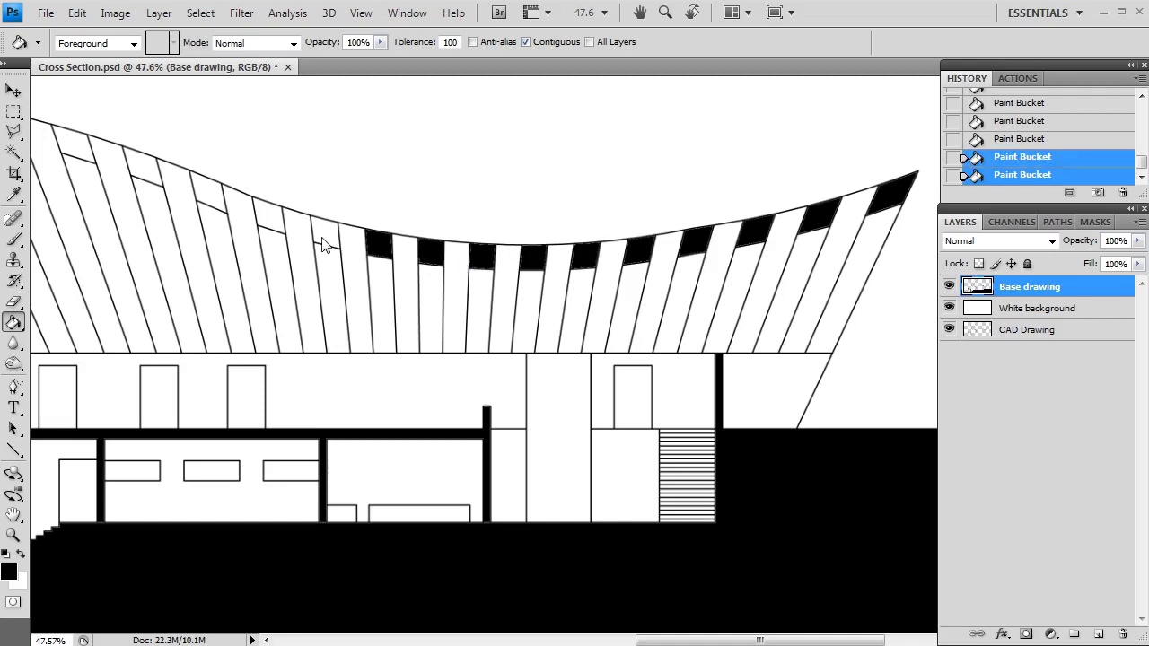
Fill the remaining small segments beneath the rising roof edge, up to the roof's left tip, with black on the Base drawing layer
left_click(325, 244)
left_click(267, 222)
left_click(208, 195)
left_click_drag(251, 210, 669, 296)
left_click(617, 272)
left_click(546, 253)
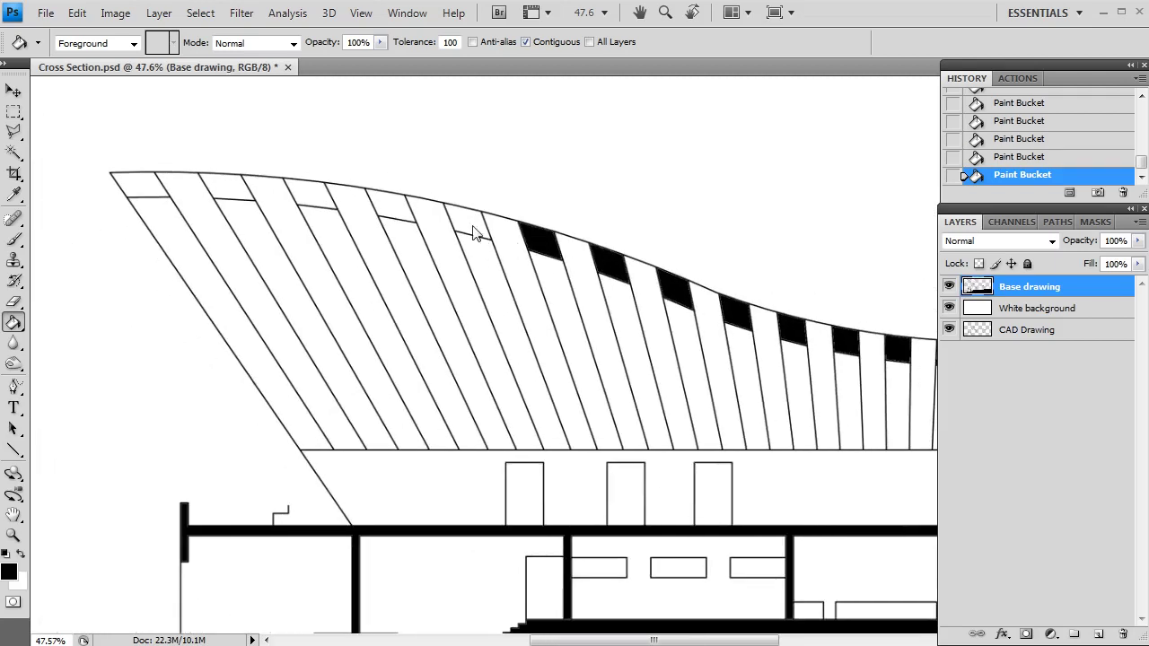
left_click(471, 228)
left_click(400, 218)
left_click(309, 203)
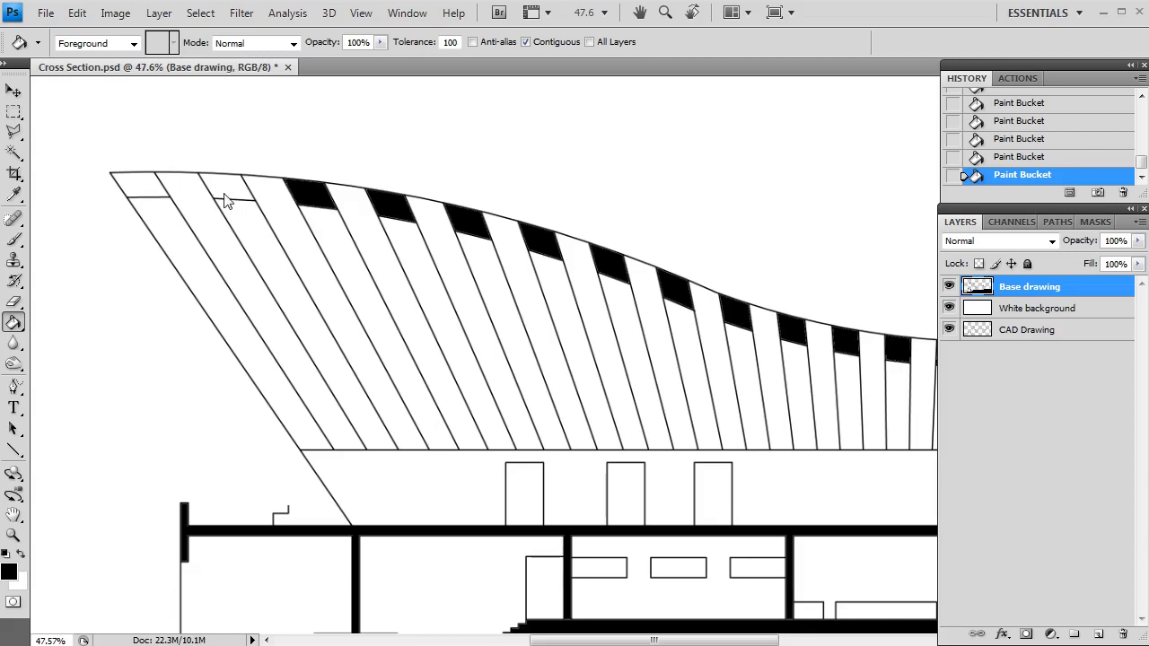
left_click(226, 201)
left_click(142, 194)
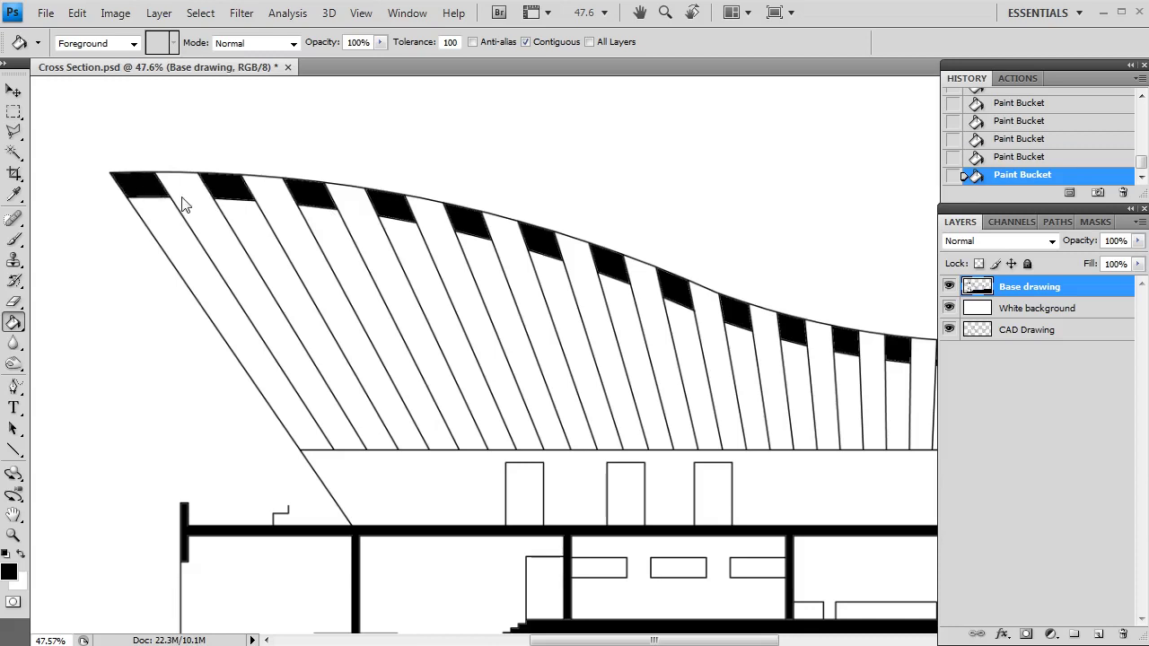
scroll(184, 205, "down", 3)
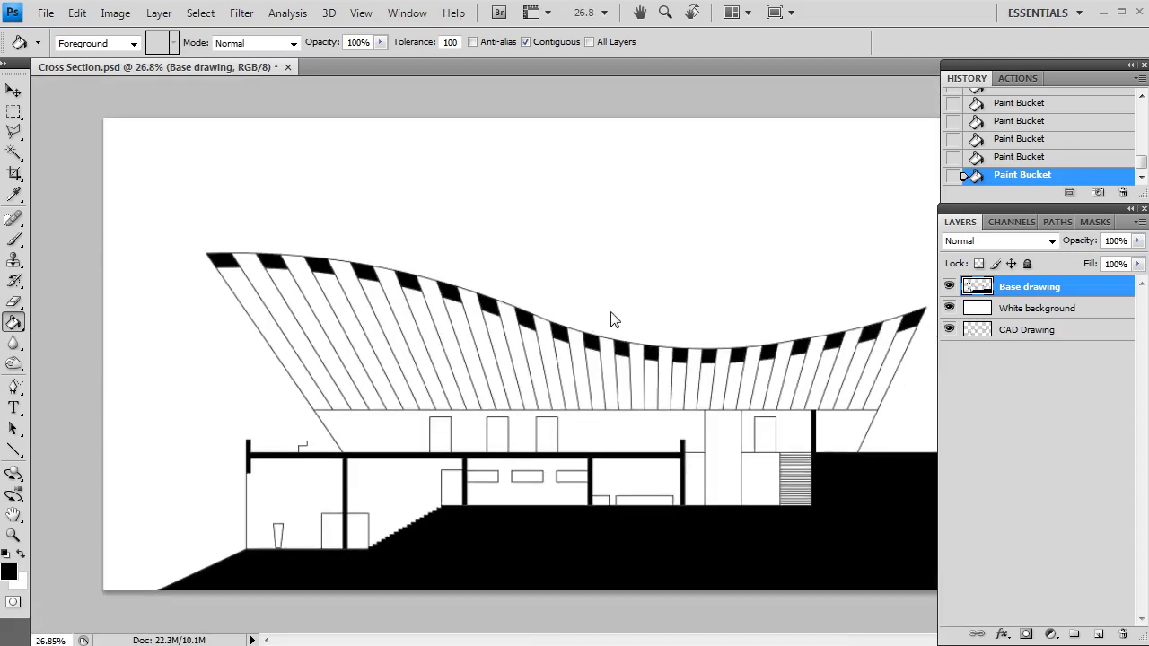
scroll(576, 309, "down", 1)
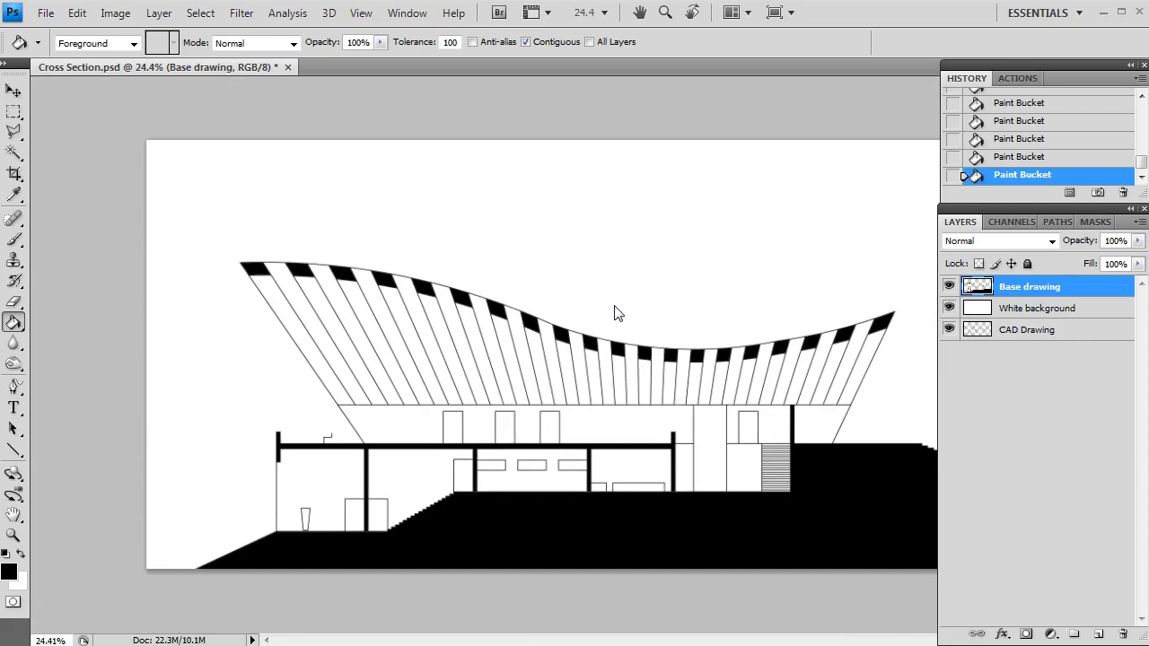